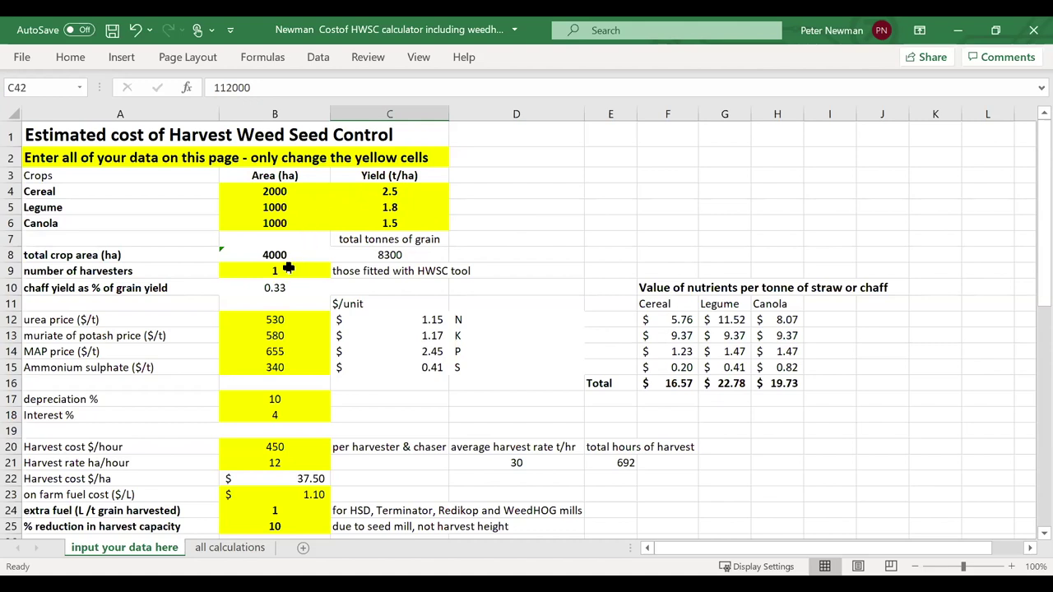
# Step: Review the total crop area, number of harvesters, urea price and chaff yield inputs
pyautogui.click(282, 254)
pyautogui.click(293, 270)
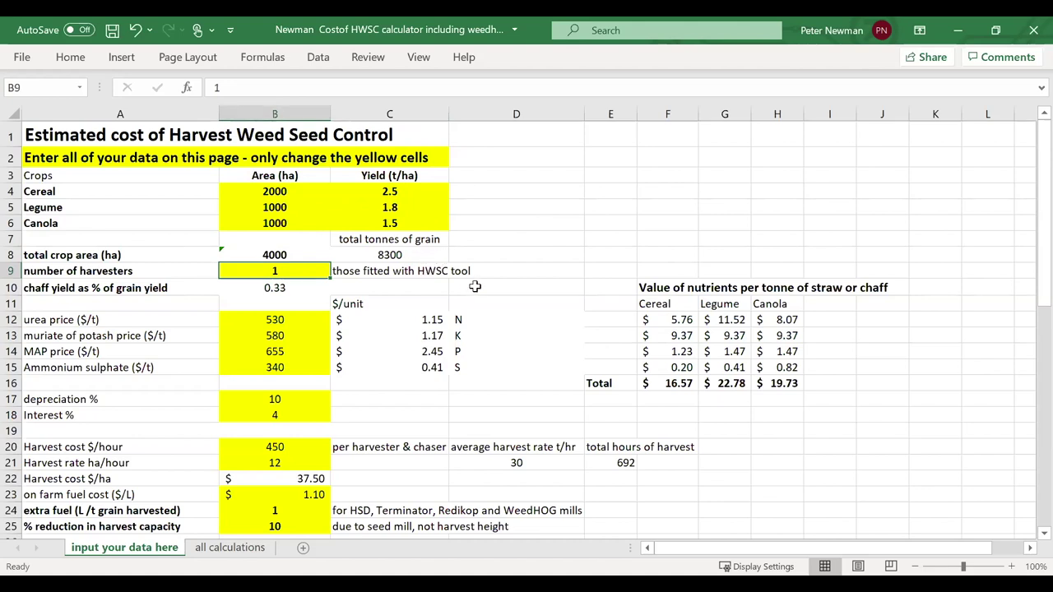
pyautogui.click(296, 320)
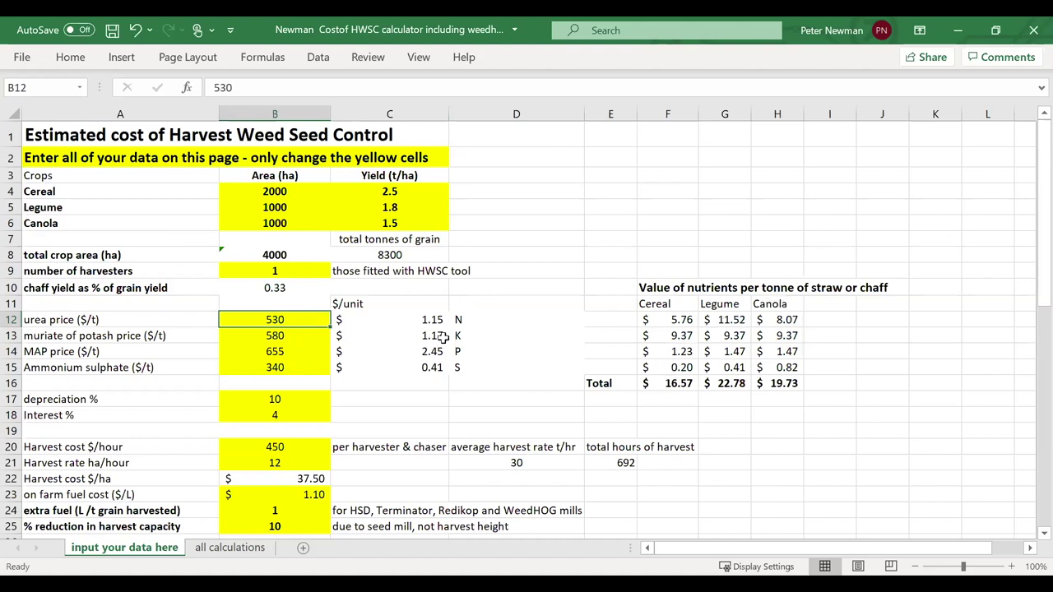
pyautogui.click(277, 289)
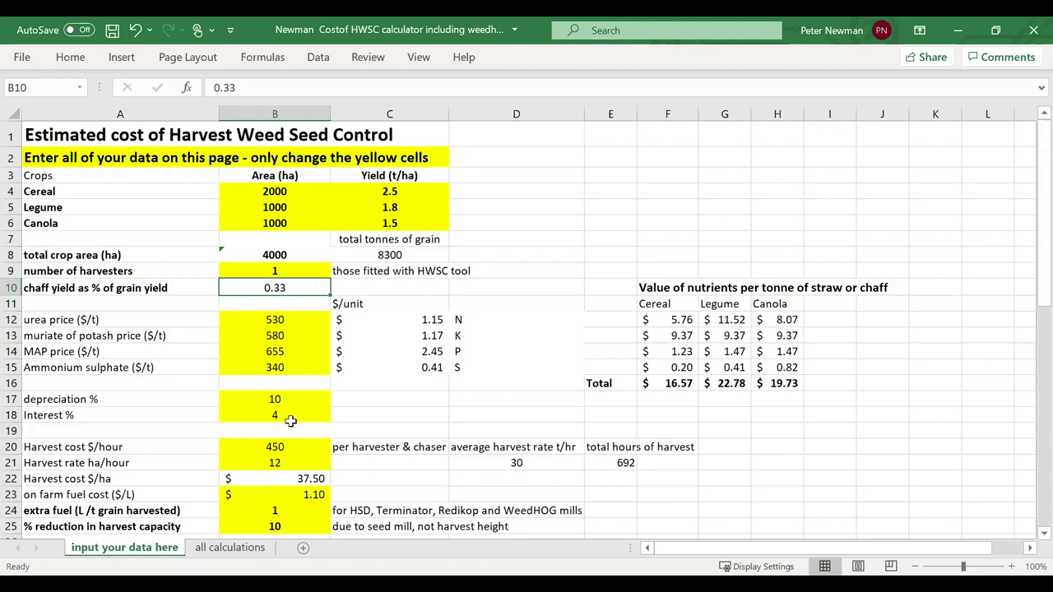
# Step: Examine the harvest cost per hour, the harvest rate, and the formulas for average harvest rate and total hours of harvest
pyautogui.scroll(-1, 290, 421)
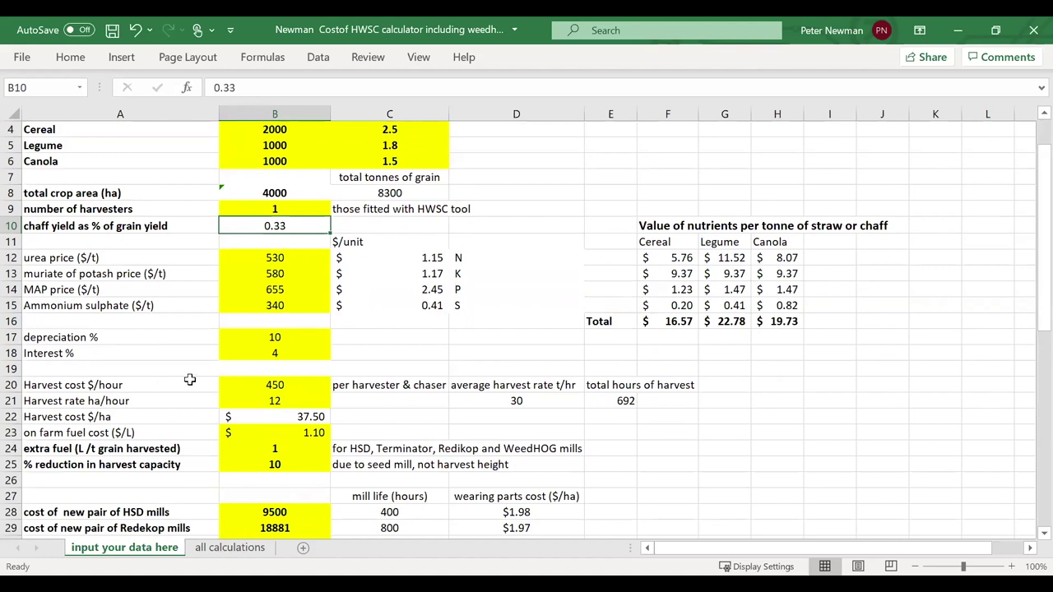
pyautogui.click(297, 385)
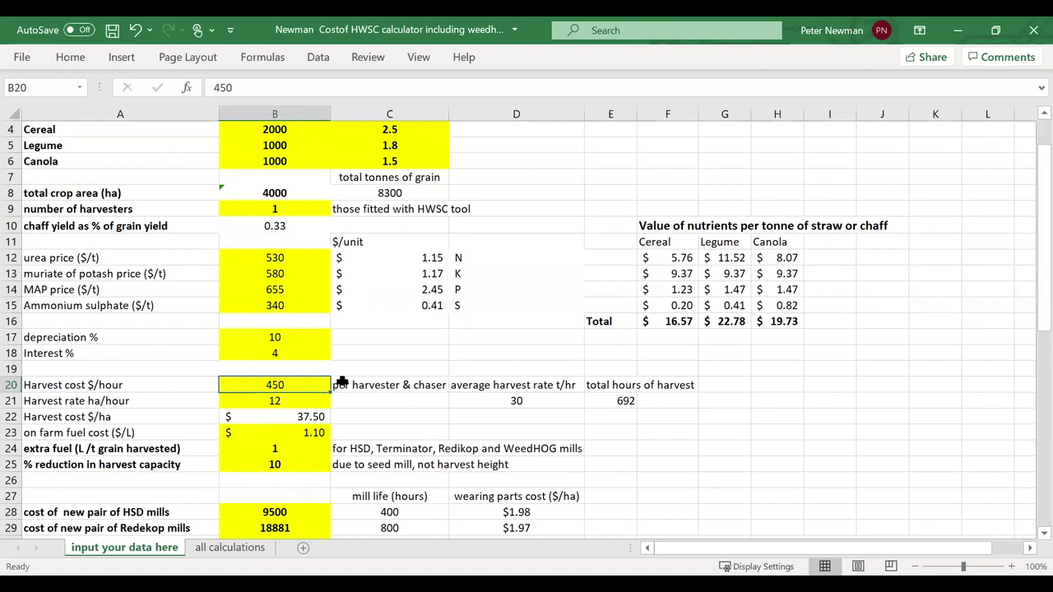
pyautogui.click(296, 400)
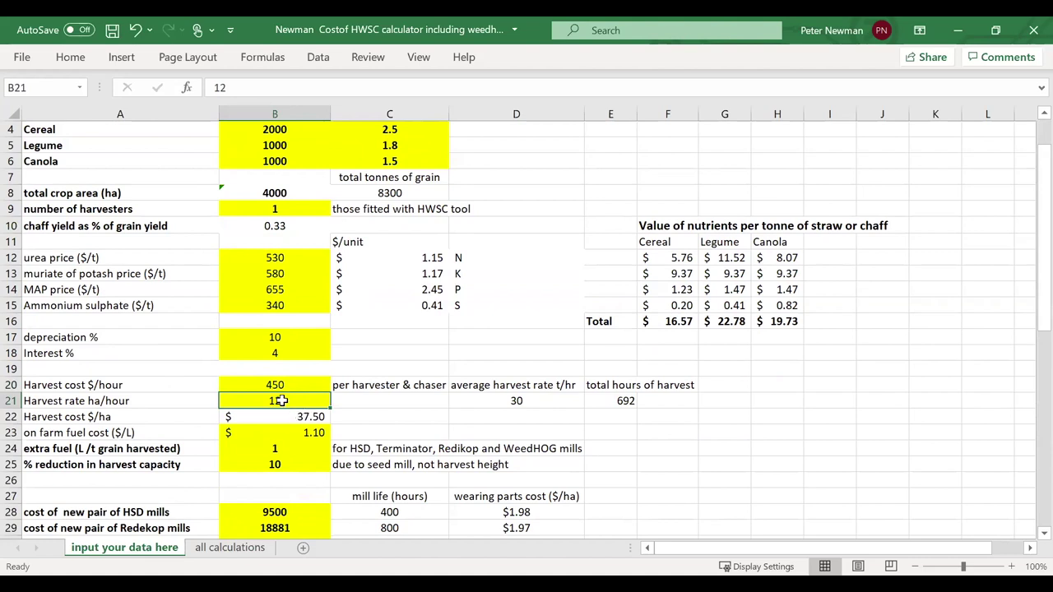
pyautogui.click(540, 401)
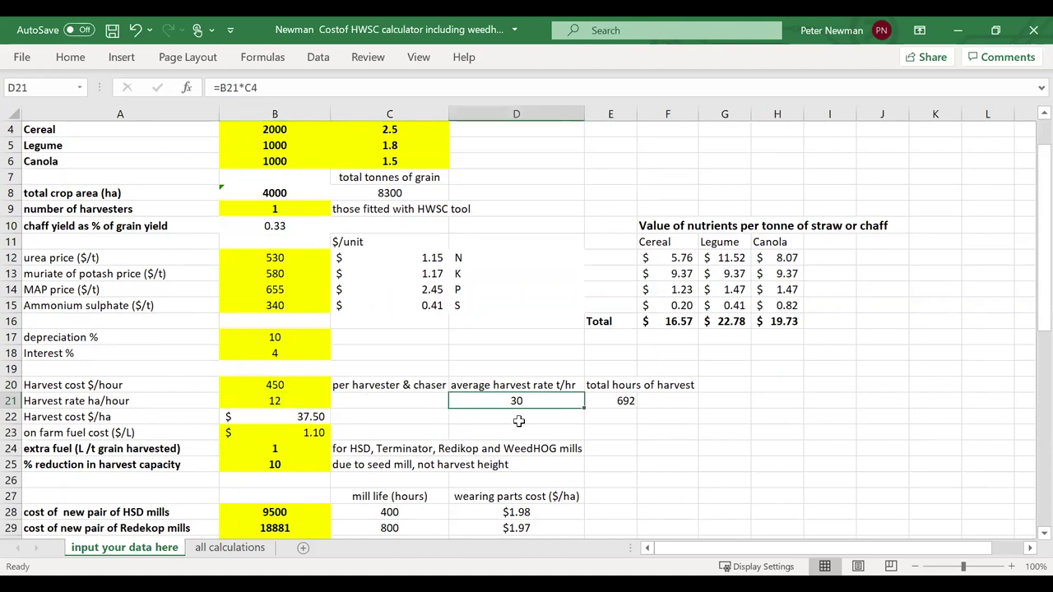
pyautogui.scroll(1, 370, 382)
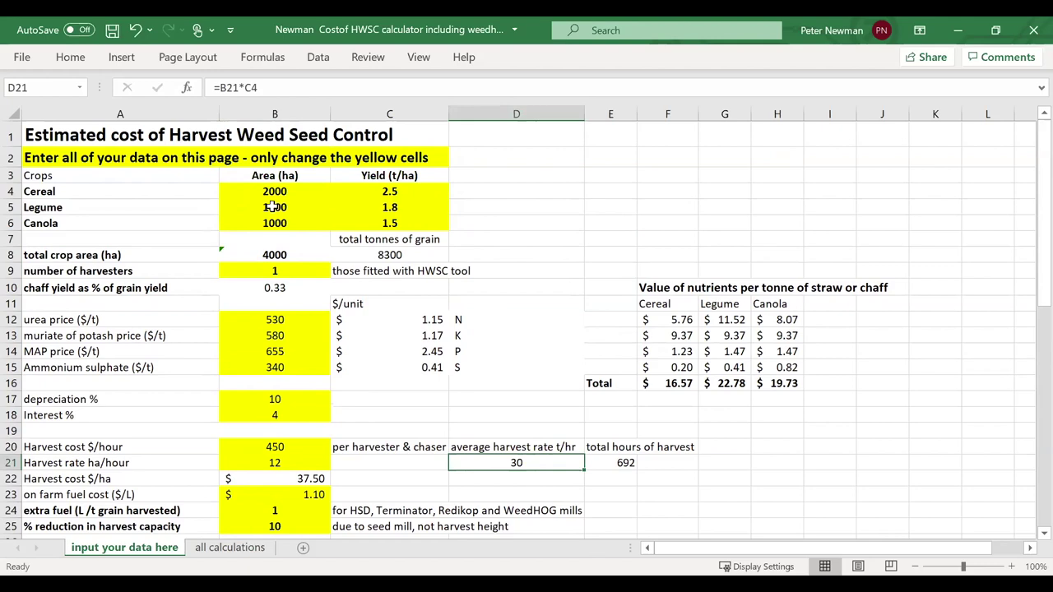
pyautogui.scroll(-1, 630, 491)
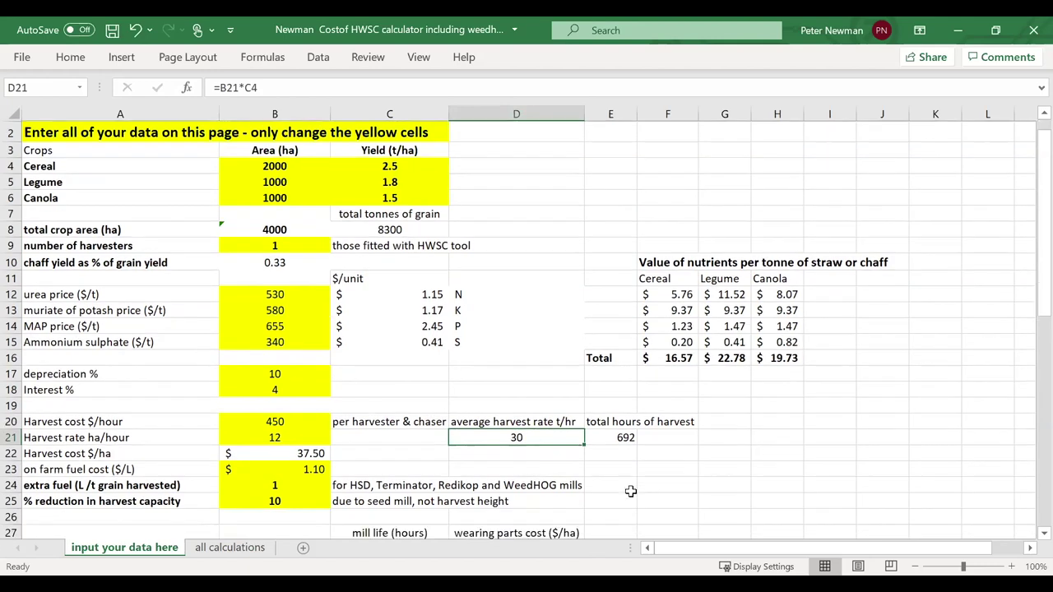
pyautogui.scroll(-2, 630, 491)
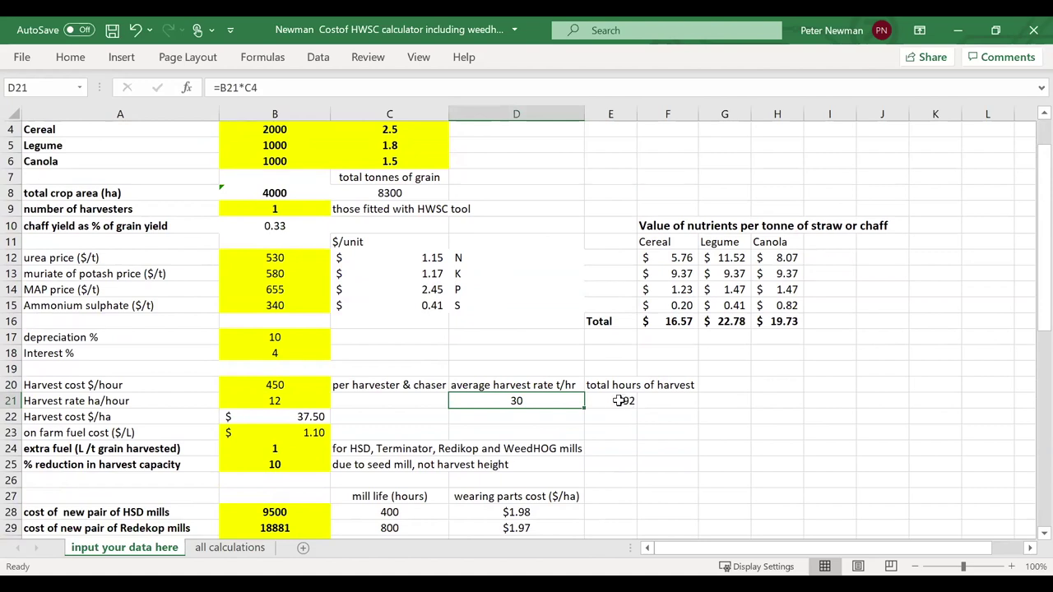
pyautogui.click(618, 401)
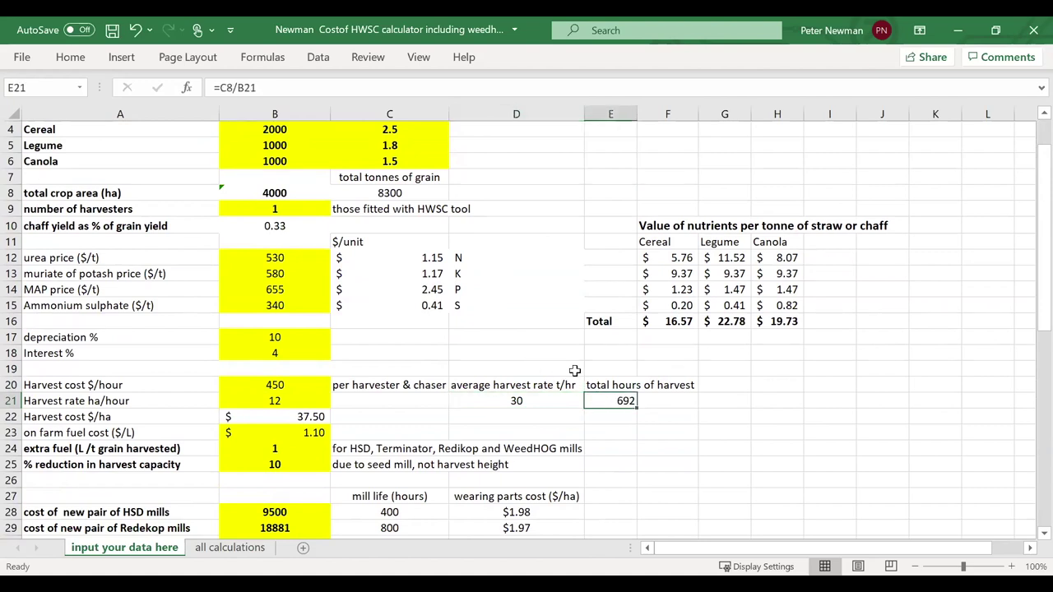
pyautogui.click(299, 210)
pyautogui.click(628, 403)
pyautogui.scroll(-2, 500, 461)
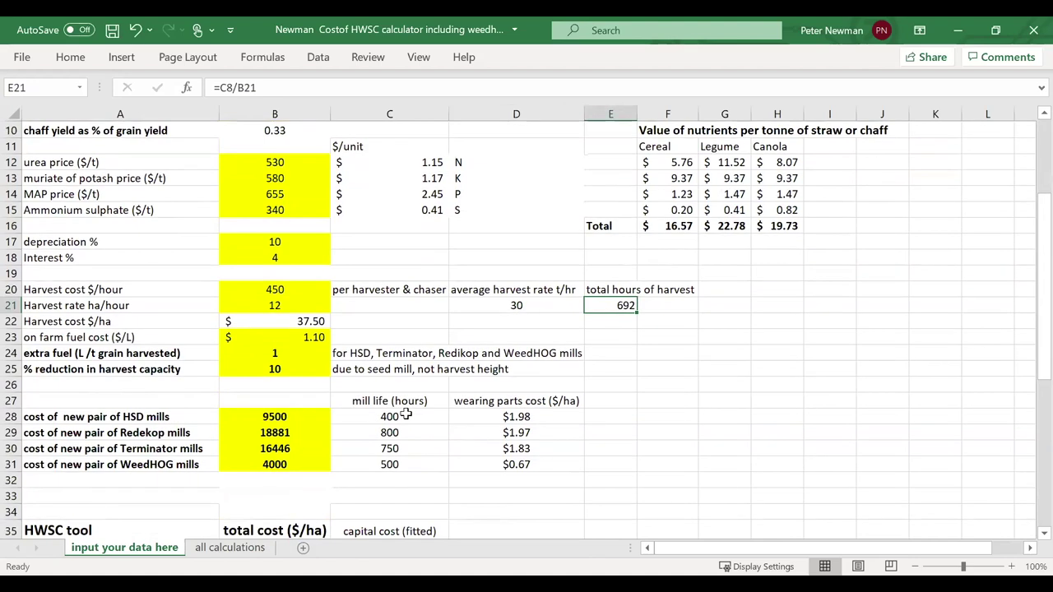
# Step: Review the on-farm fuel cost, extra fuel per tonne and percentage reduction in harvest capacity inputs
pyautogui.click(301, 339)
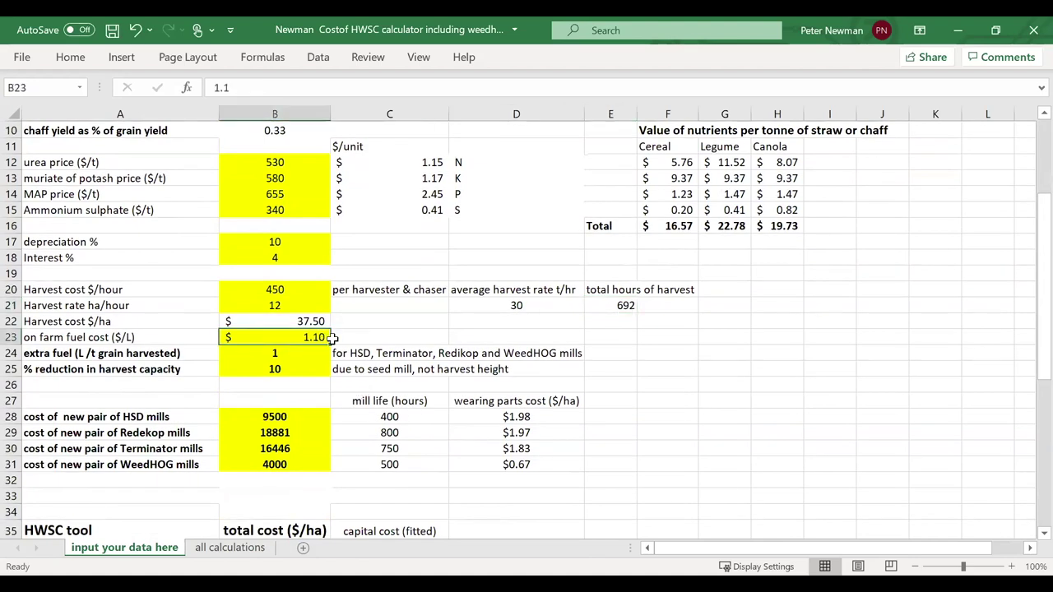
pyautogui.click(287, 355)
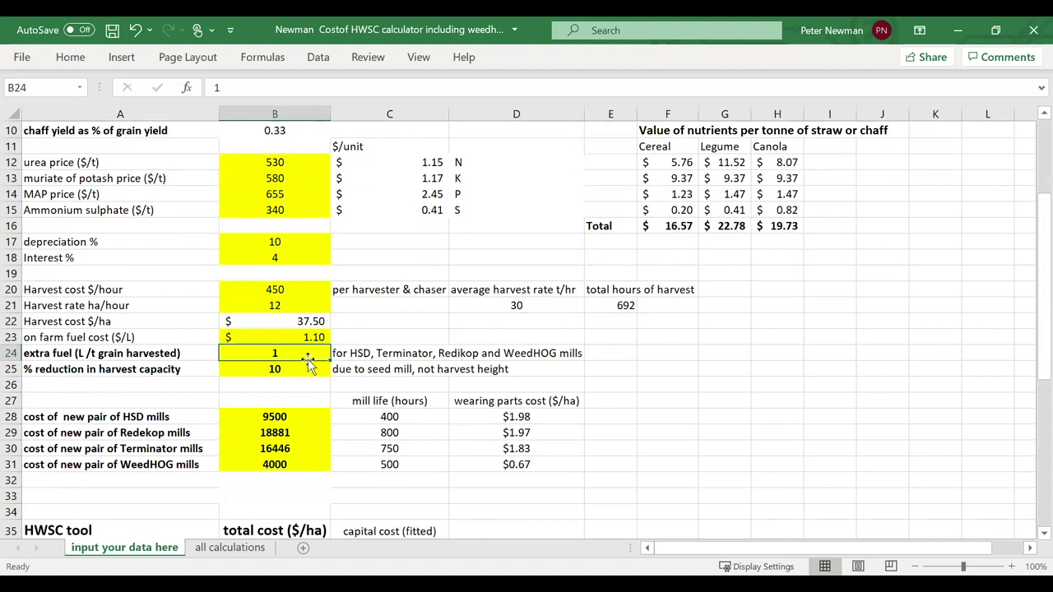
pyautogui.click(302, 372)
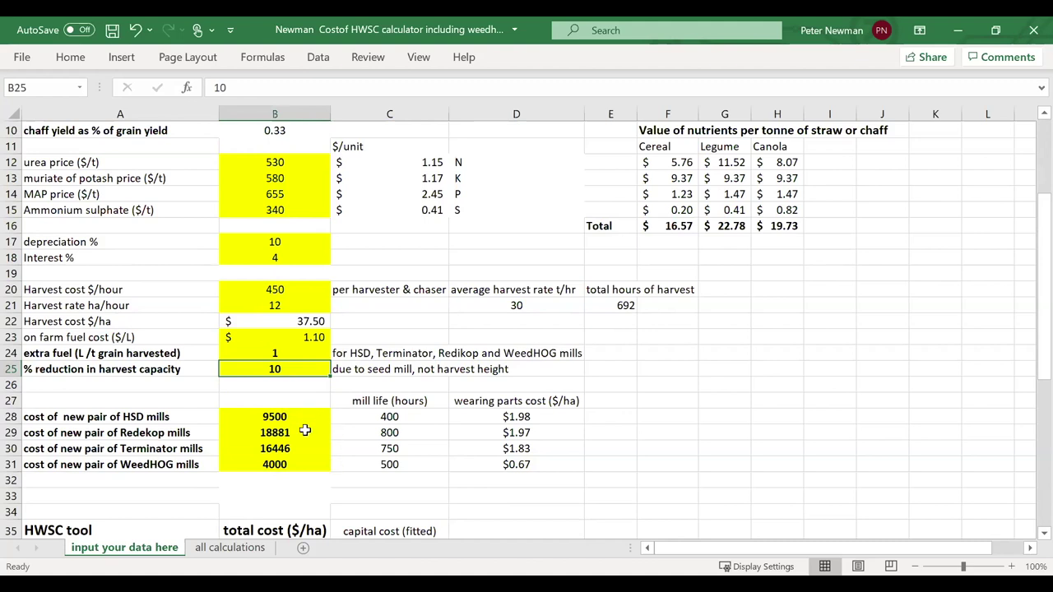
# Step: Compare the mill life hours of the HSD, Redekop, Terminator and WeedHOG mills
pyautogui.click(423, 417)
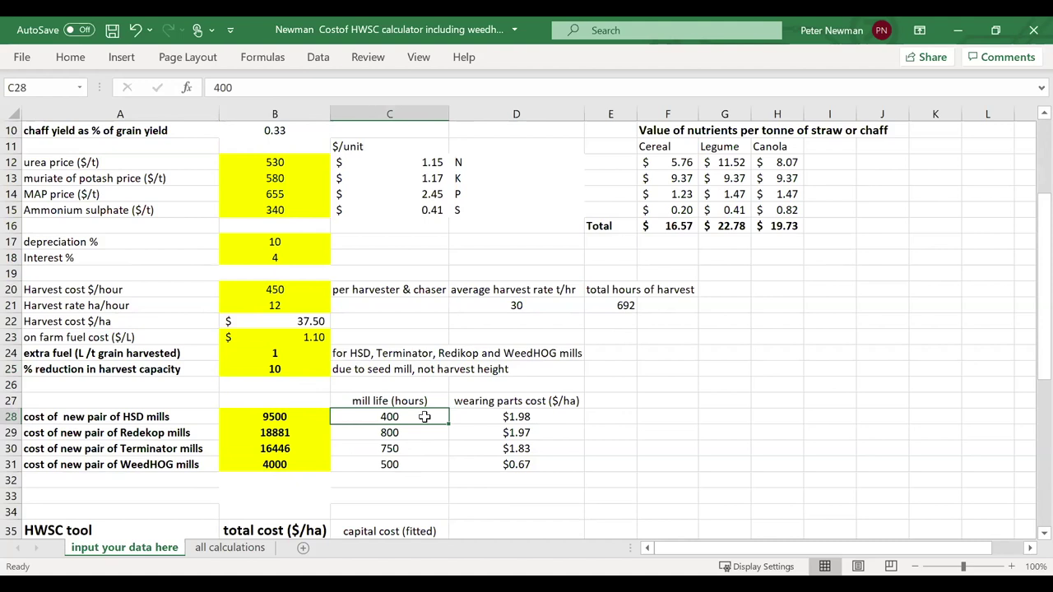
pyautogui.click(424, 436)
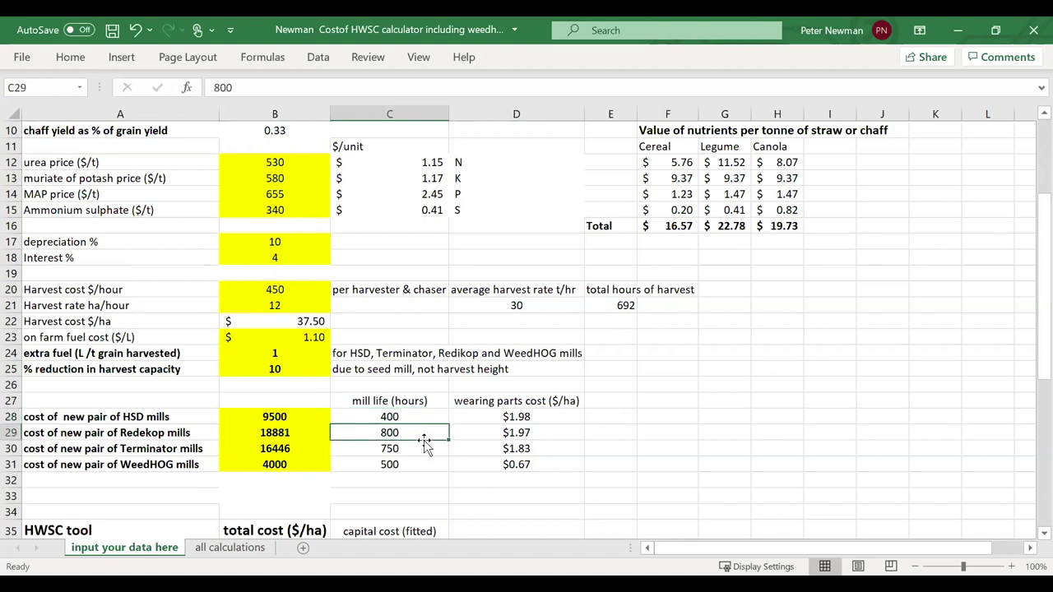
pyautogui.click(422, 417)
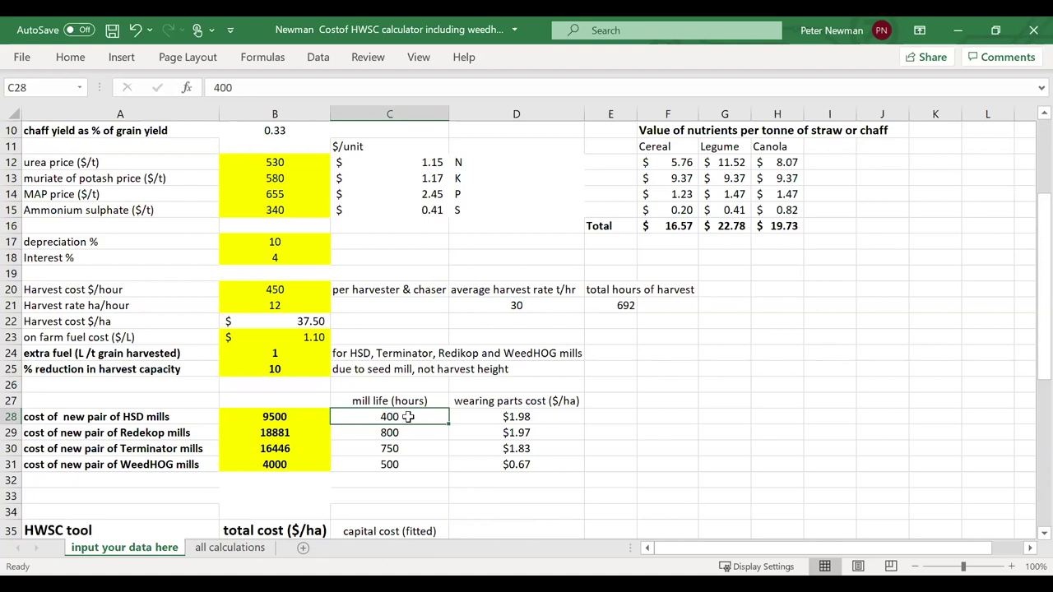
pyautogui.click(417, 432)
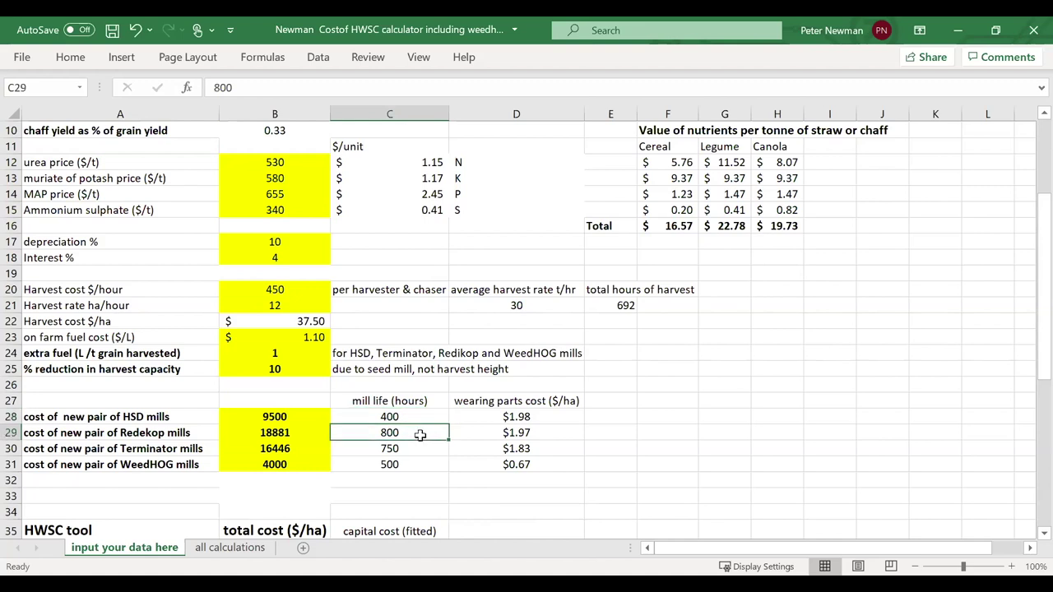
pyautogui.click(424, 451)
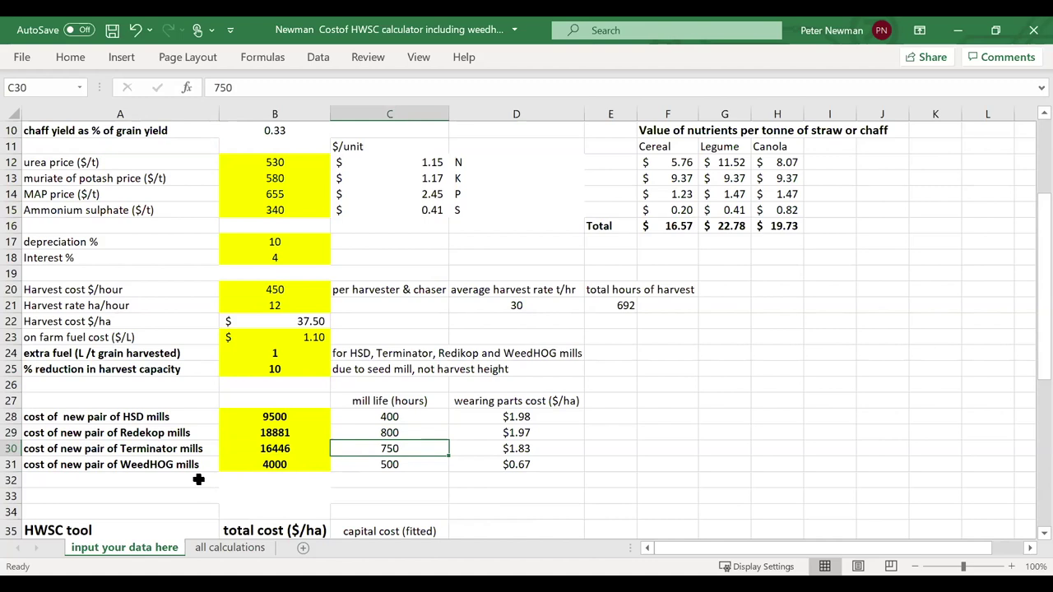
pyautogui.click(430, 467)
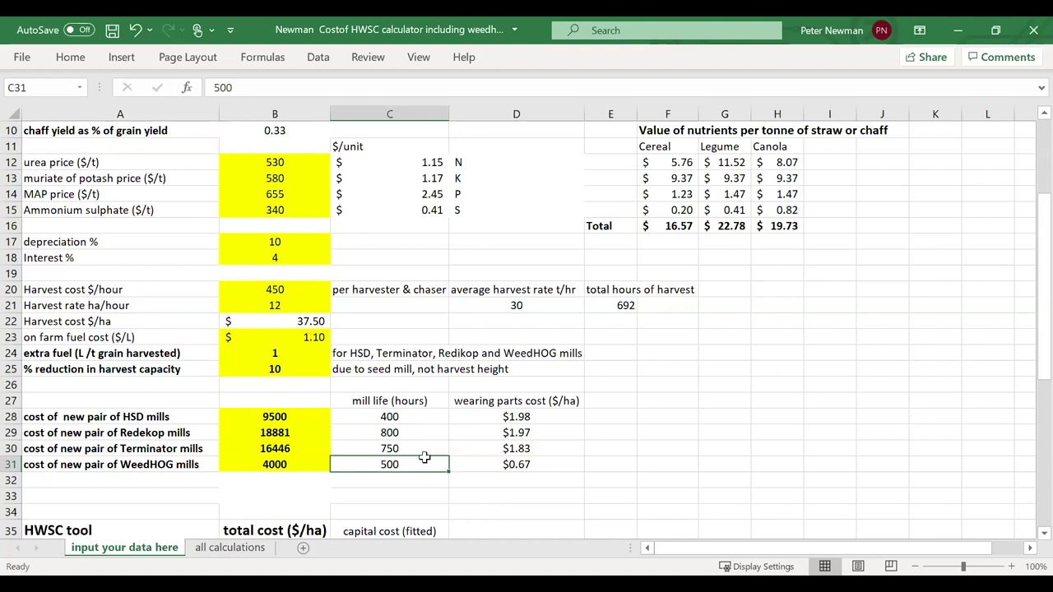
# Step: Examine the total cost per hectare of the HWSC tools, checking Chaff cart, Bale Direct (Glenvar) and WeedHOG
pyautogui.scroll(2, 365, 462)
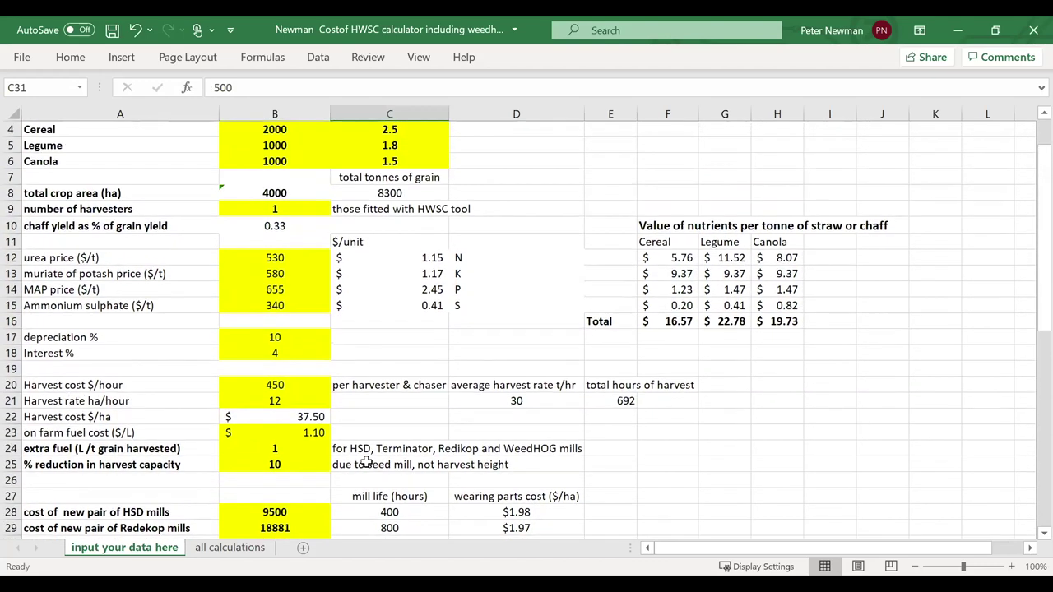
pyautogui.scroll(1, 365, 462)
pyautogui.scroll(-3, 379, 428)
pyautogui.scroll(-7, 379, 429)
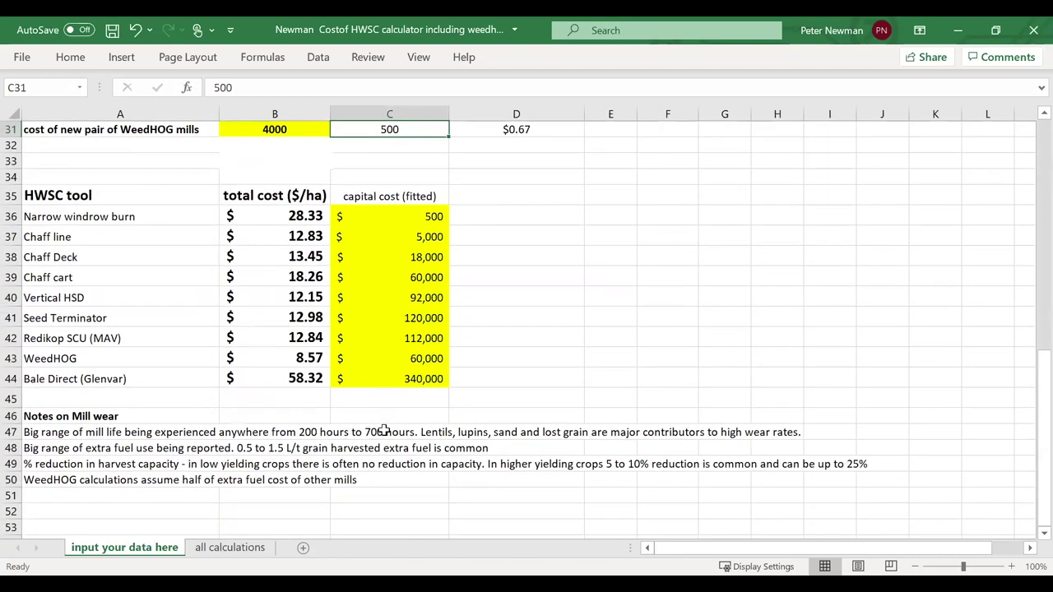
pyautogui.scroll(-1, 384, 430)
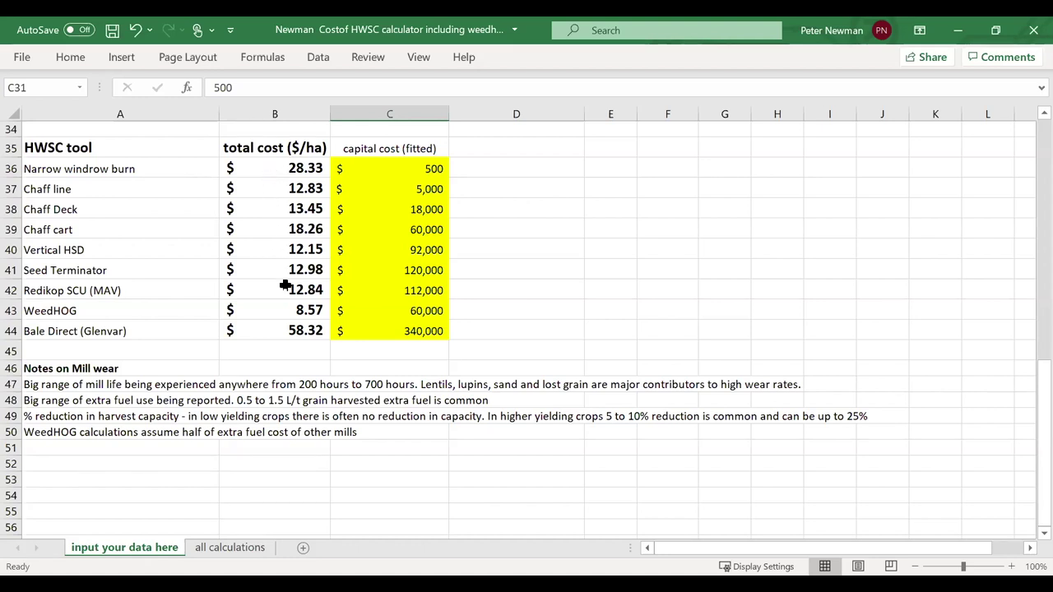
pyautogui.click(280, 230)
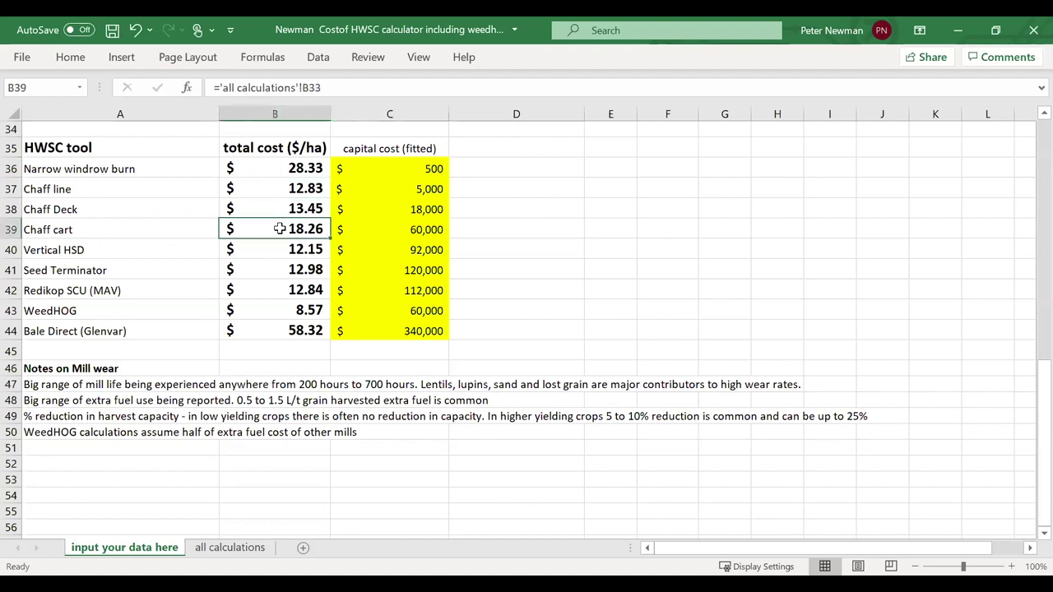
pyautogui.click(300, 331)
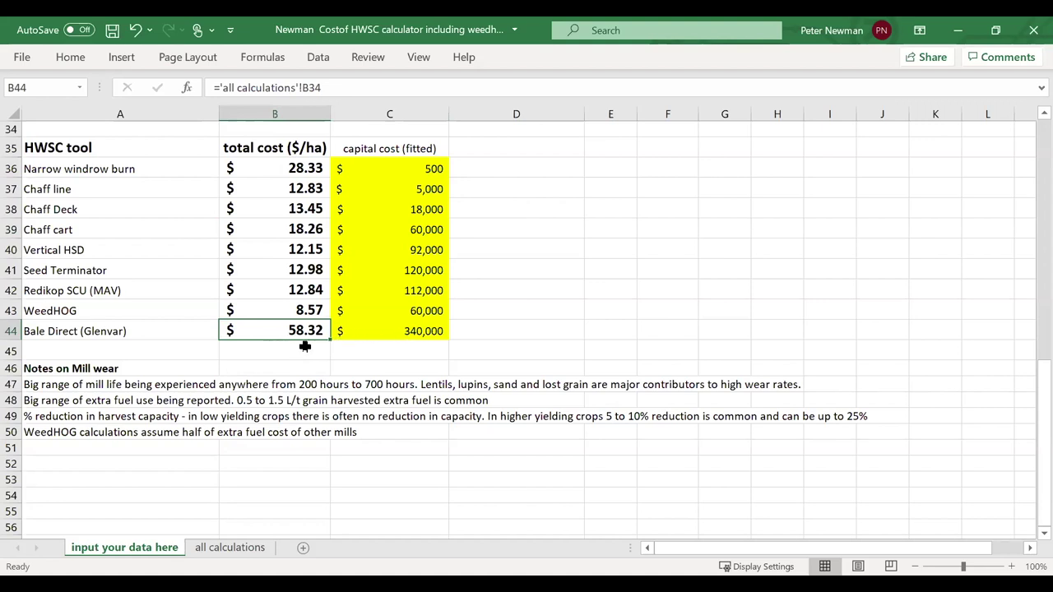
pyautogui.click(306, 311)
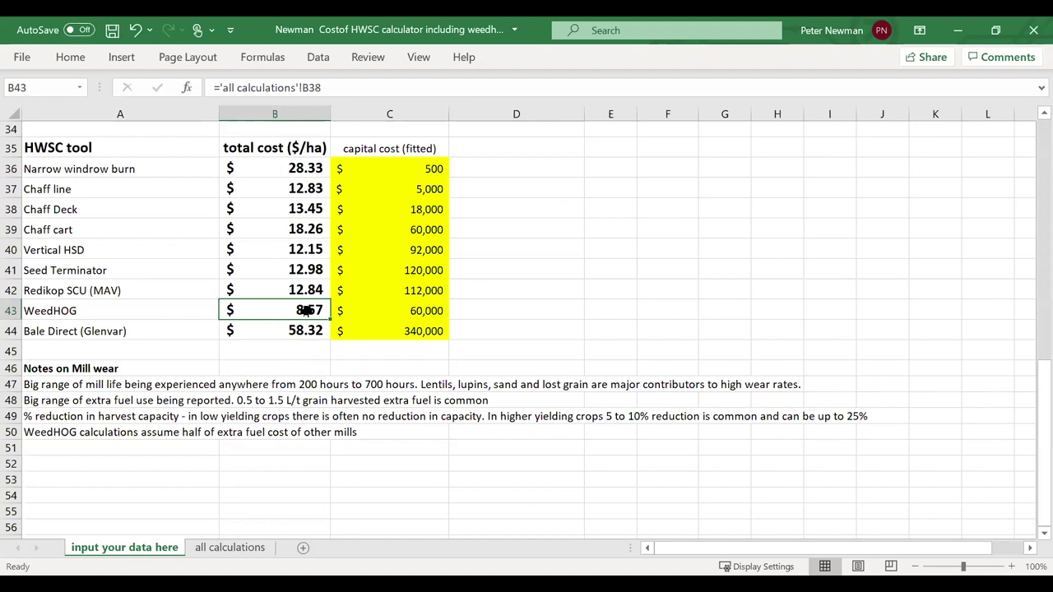
pyautogui.click(518, 313)
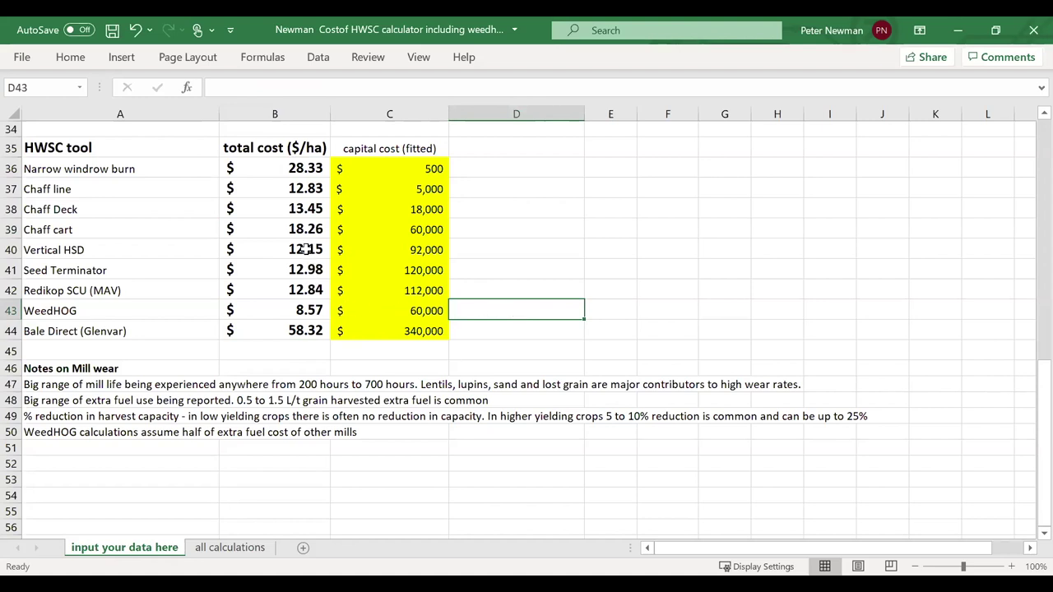
pyautogui.click(316, 320)
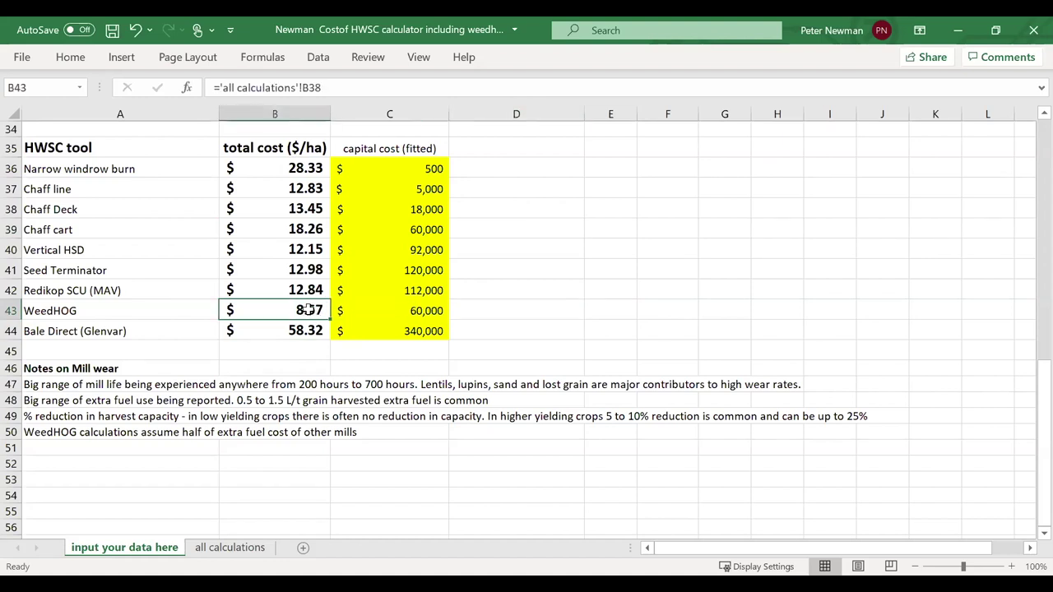
pyautogui.click(511, 312)
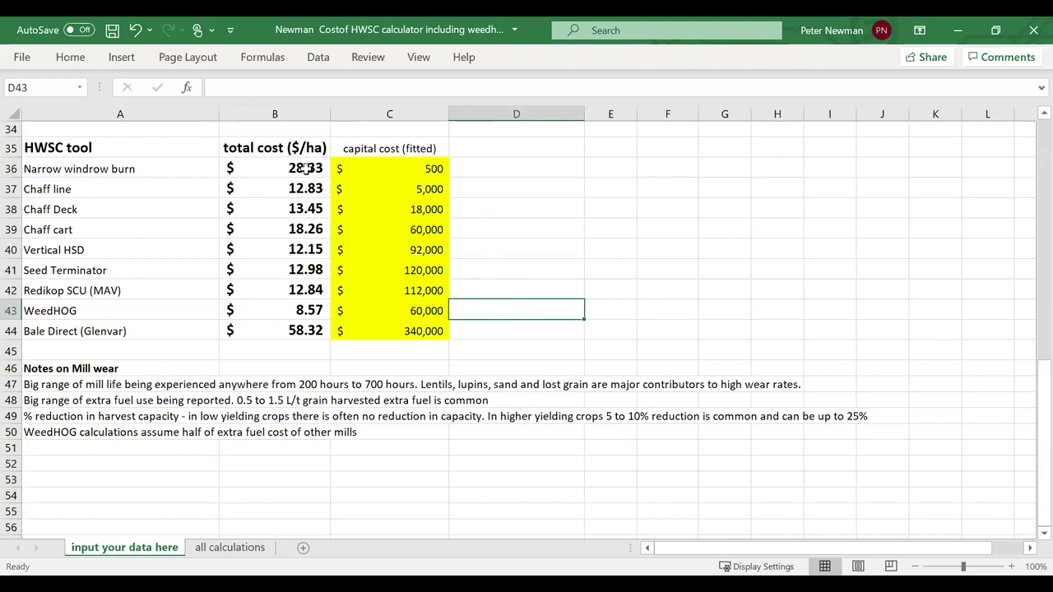
# Step: Compare the fitted capital cost and total cost per hectare of Narrow windrow burn and Chaff line
pyautogui.click(413, 170)
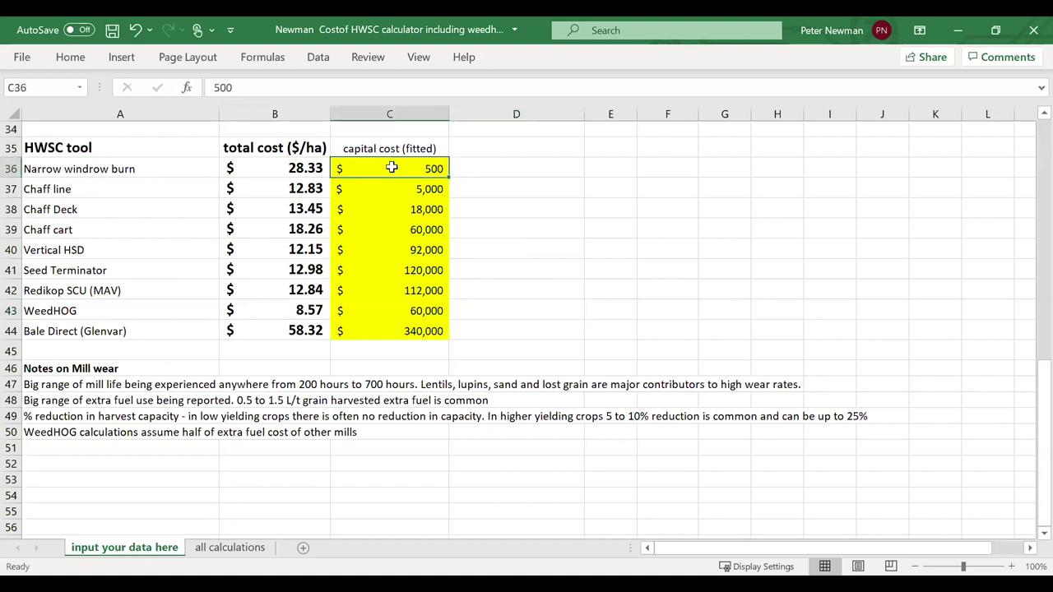
pyautogui.click(274, 168)
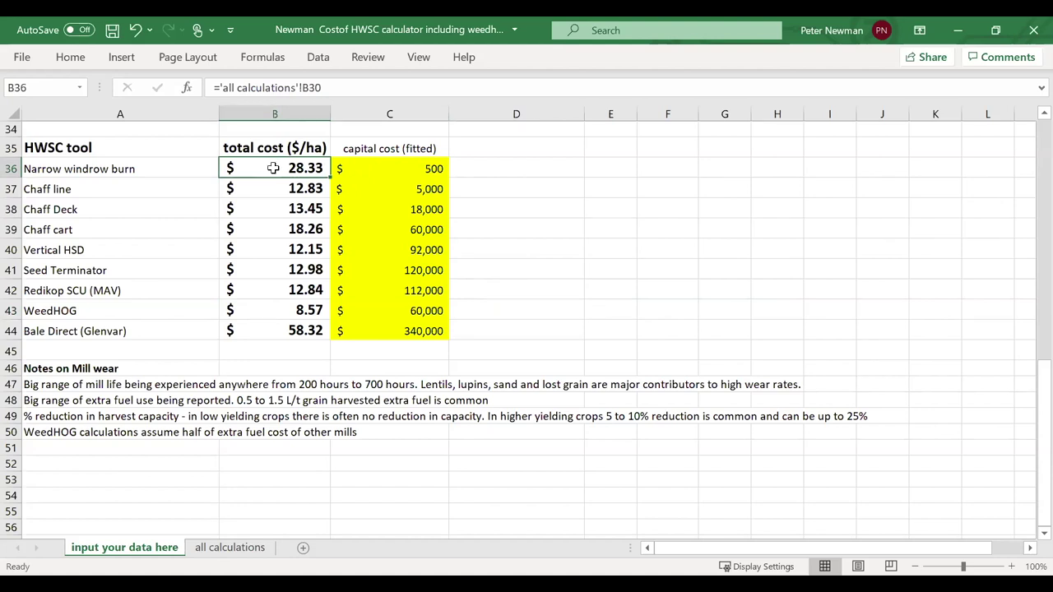
pyautogui.click(277, 187)
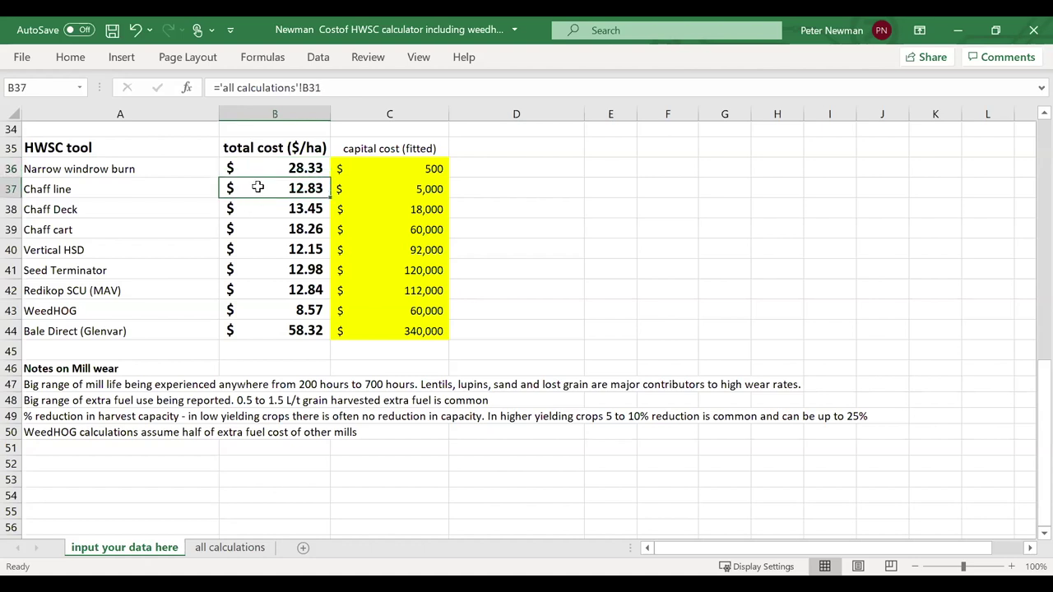
pyautogui.click(396, 190)
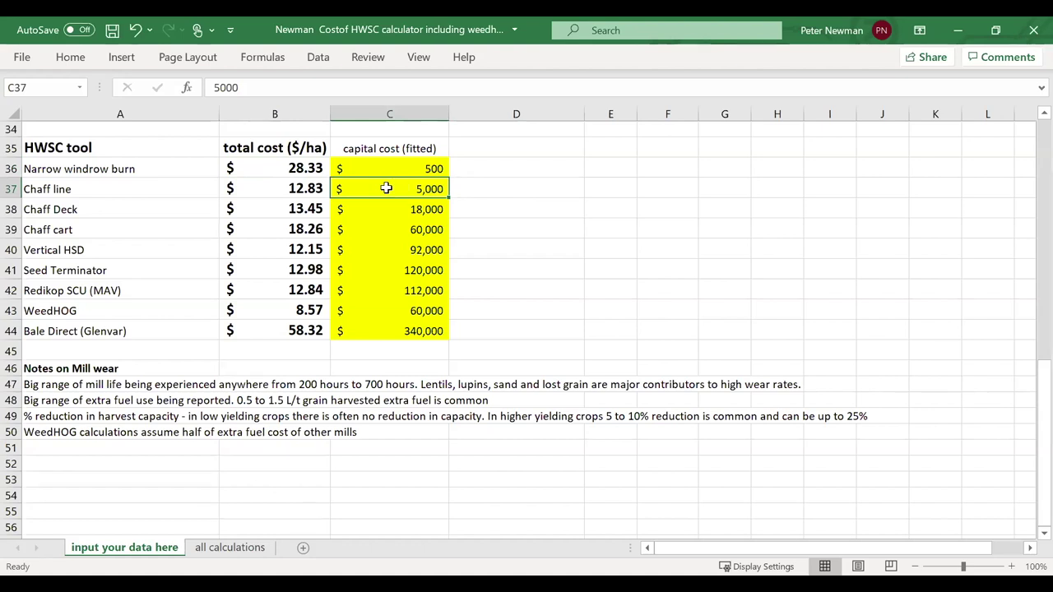
pyautogui.click(277, 190)
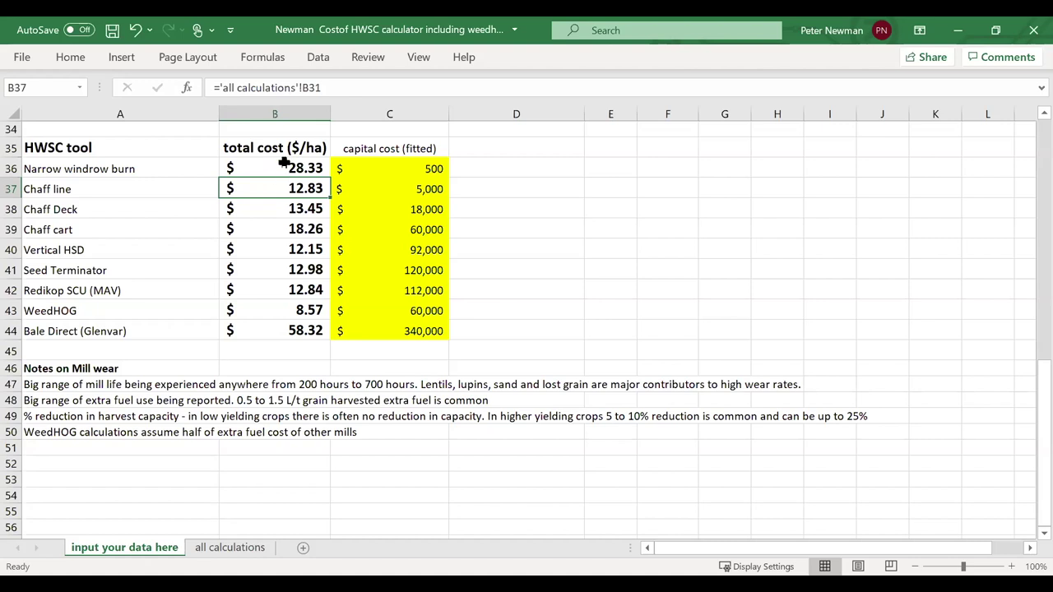
# Step: Compare the total cost per hectare and fitted capital cost of Chaff Deck and Chaff cart, checking against Chaff line
pyautogui.click(271, 206)
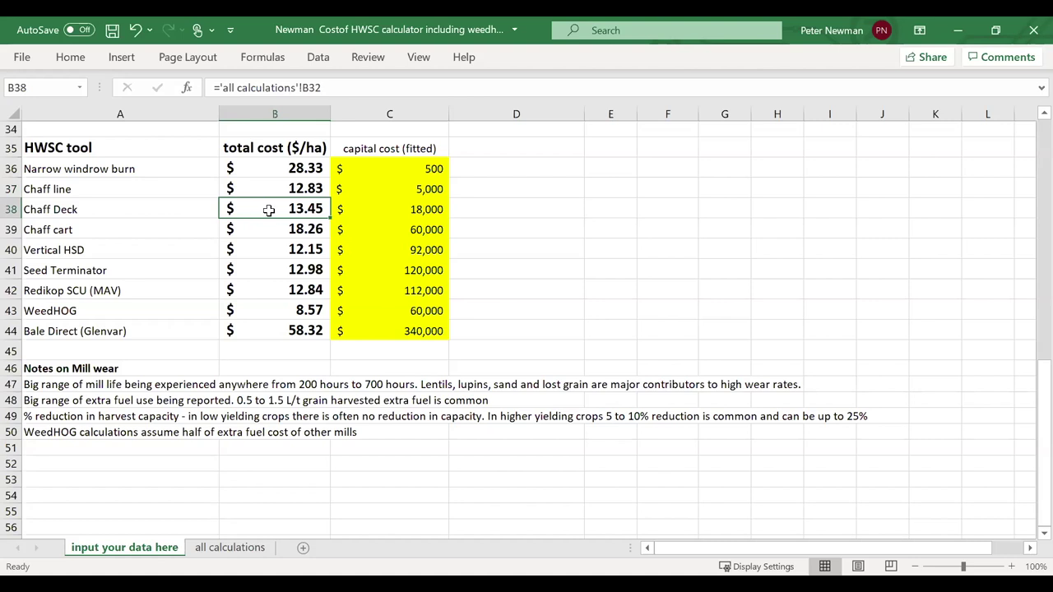
pyautogui.click(431, 210)
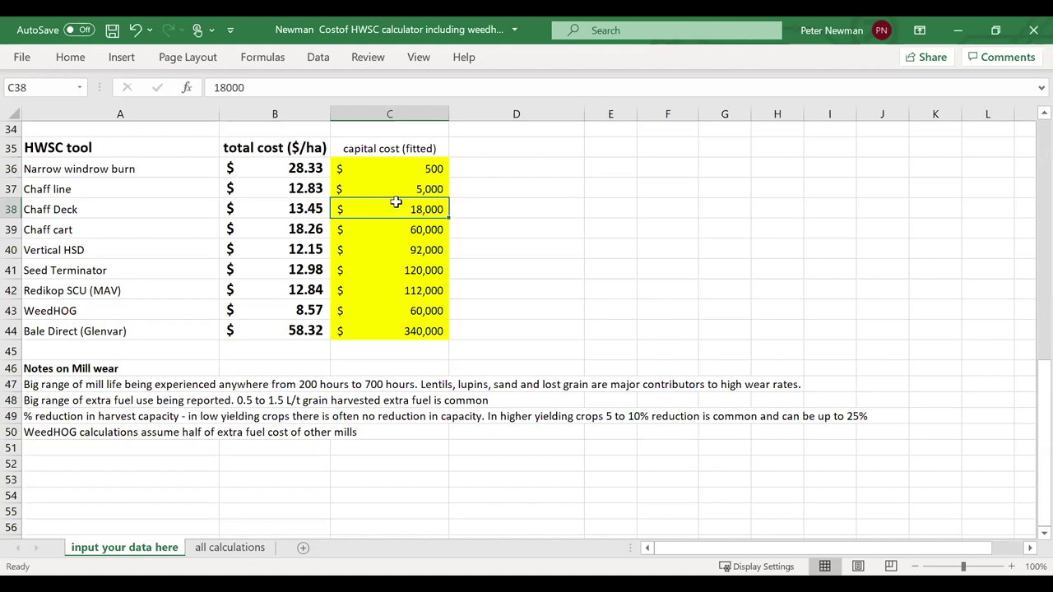
pyautogui.click(277, 213)
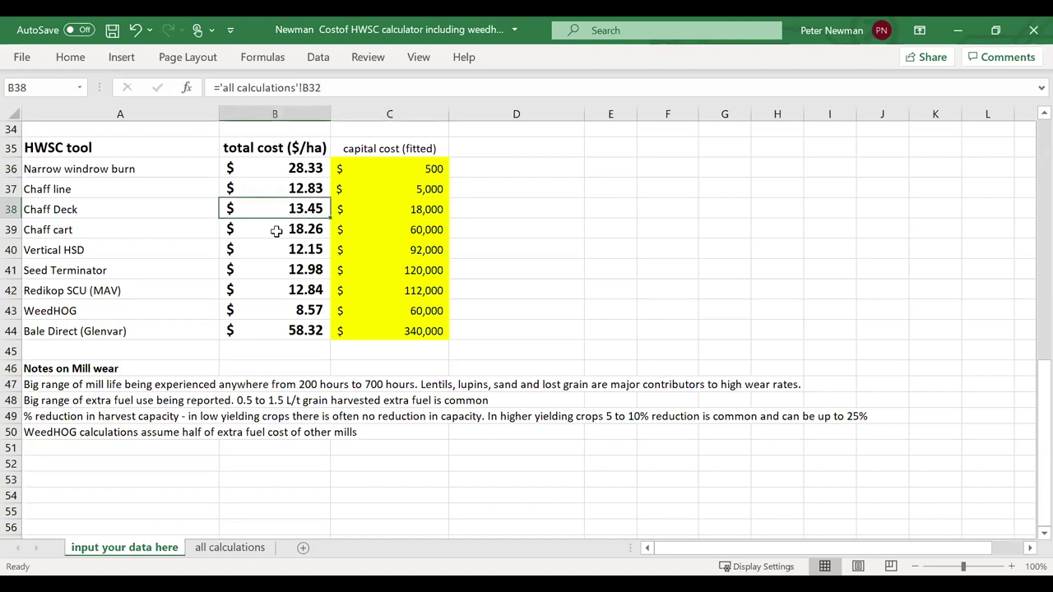
pyautogui.click(276, 231)
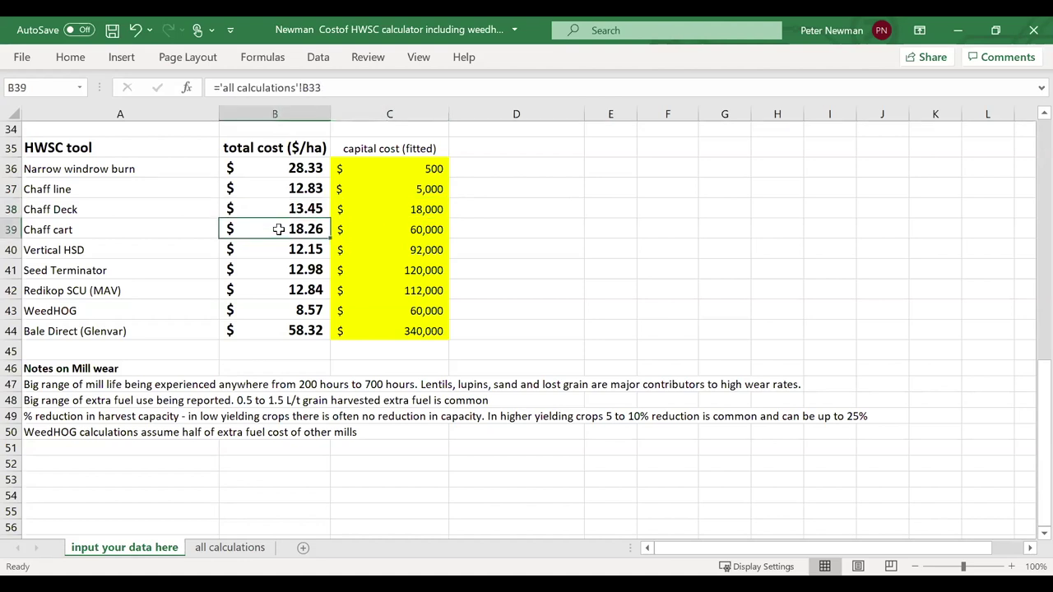
pyautogui.click(411, 233)
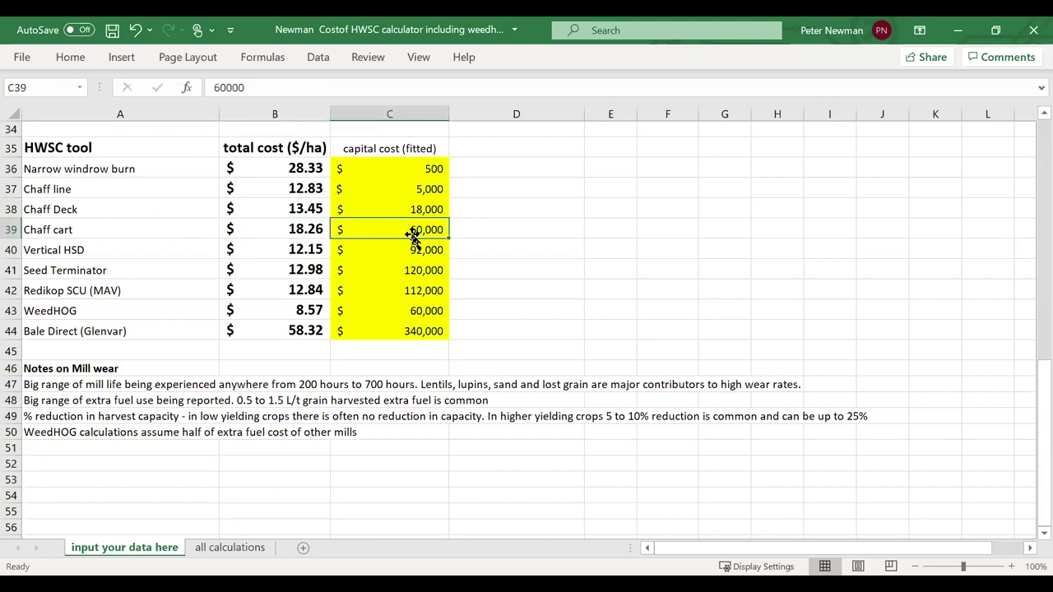
pyautogui.click(283, 189)
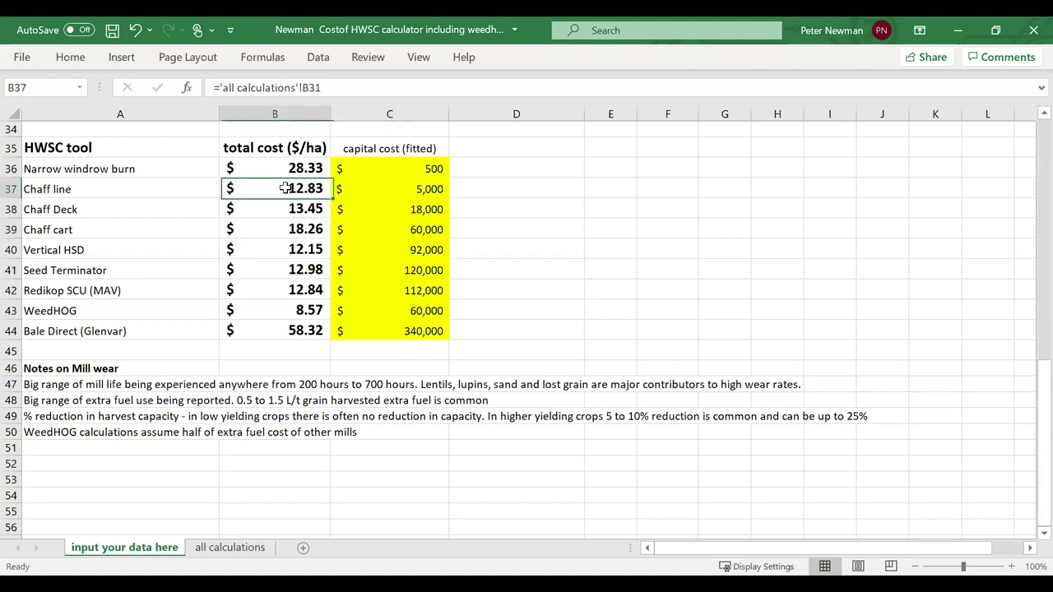
pyautogui.click(280, 230)
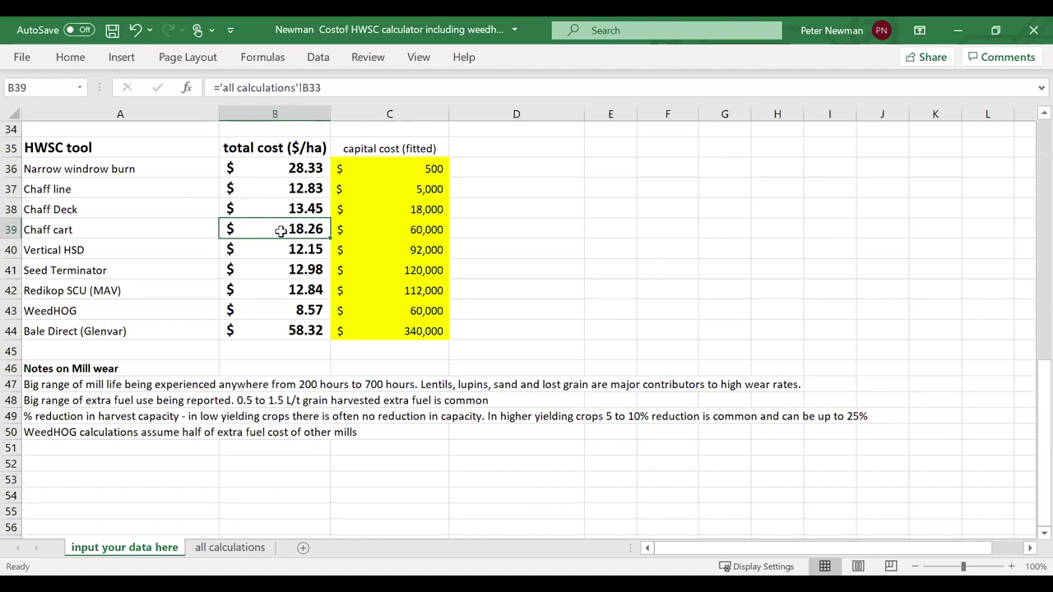
# Step: Set the Chaff cart's fitted capital cost to 30,000 and check its total cost per hectare
pyautogui.click(383, 229)
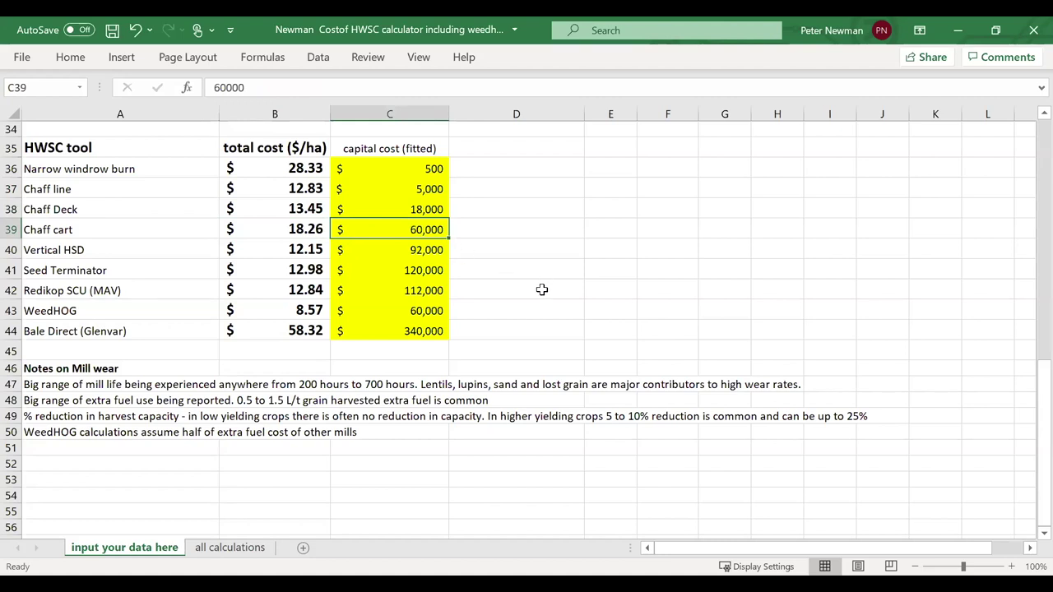
pyautogui.write('30')
pyautogui.write('000')
pyautogui.press('Return')
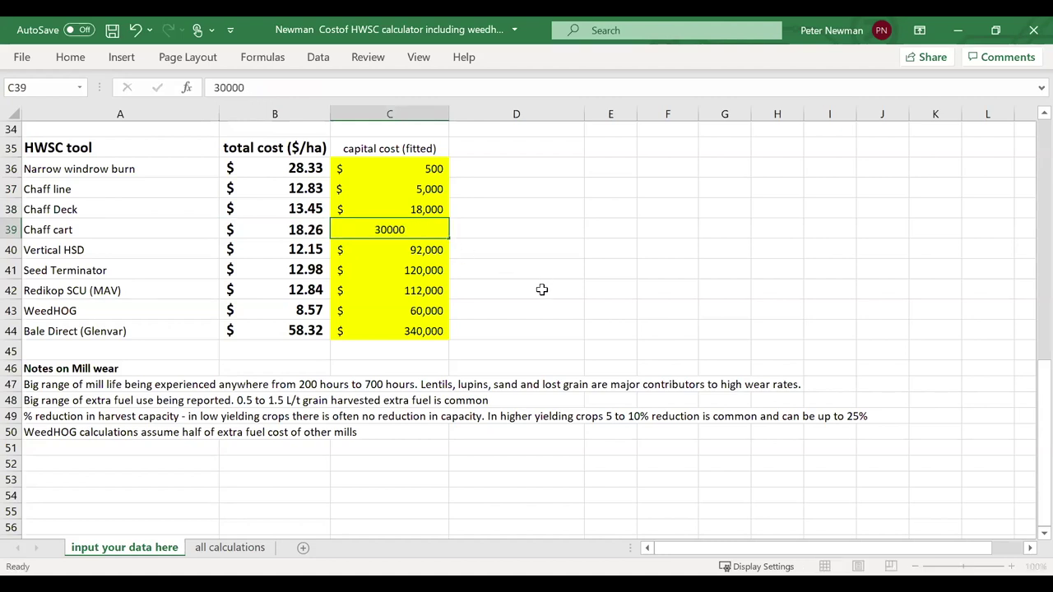
pyautogui.click(290, 233)
# Step: Restore the Chaff cart's fitted capital cost to 60,000
pyautogui.click(410, 230)
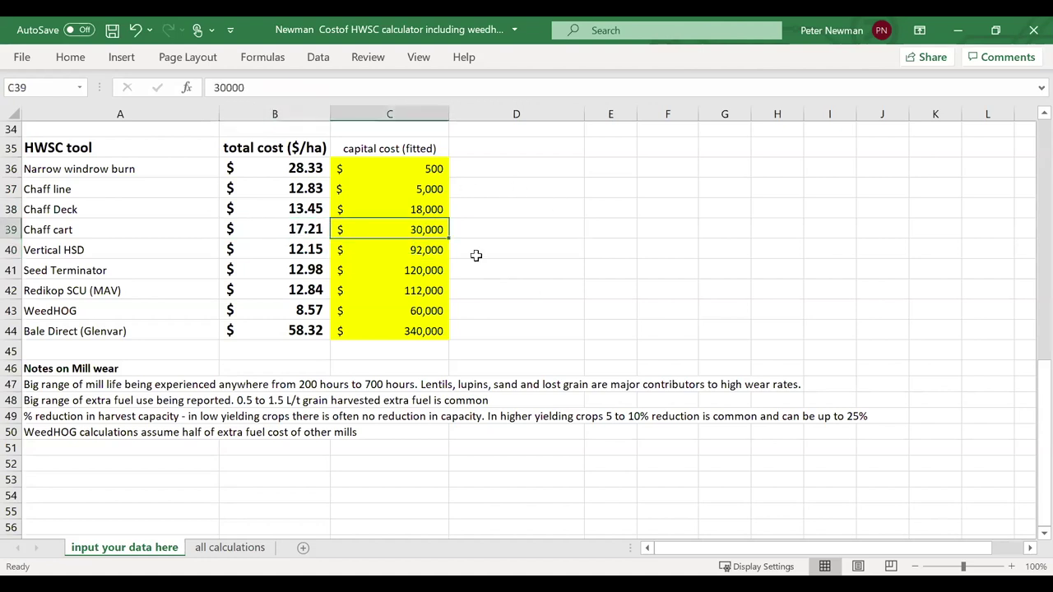
pyautogui.write('60000')
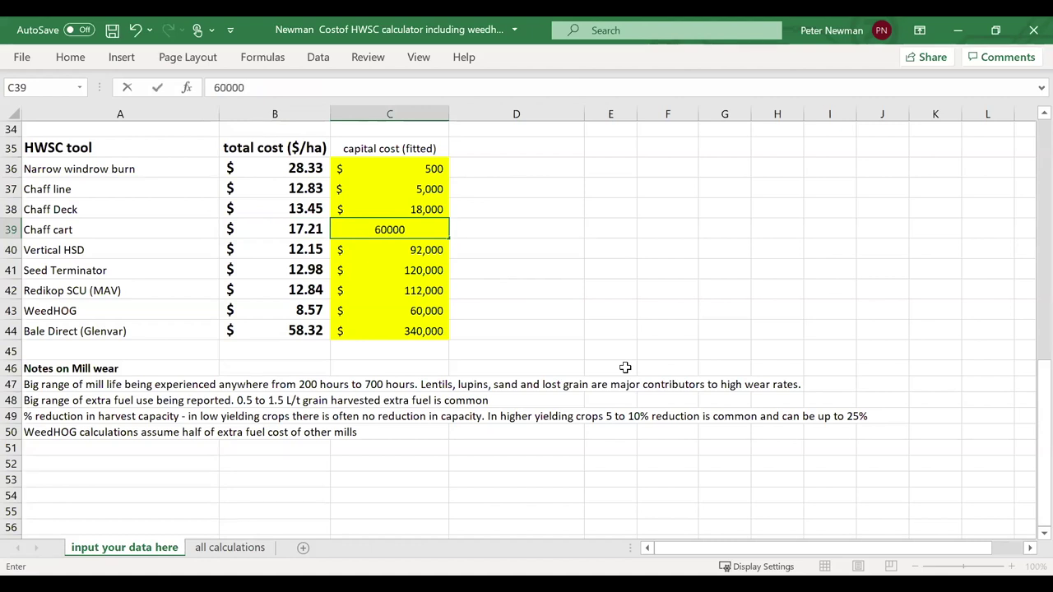
pyautogui.press('Return')
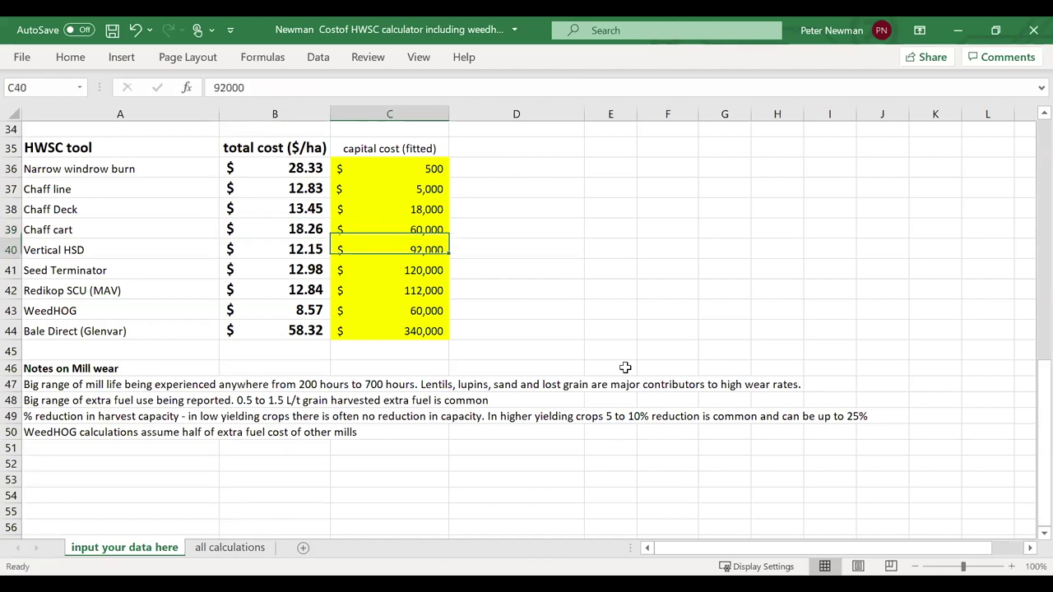
# Step: Check the total cost per hectare of Vertical HSD against Redikop SCU (MAV)
pyautogui.click(311, 246)
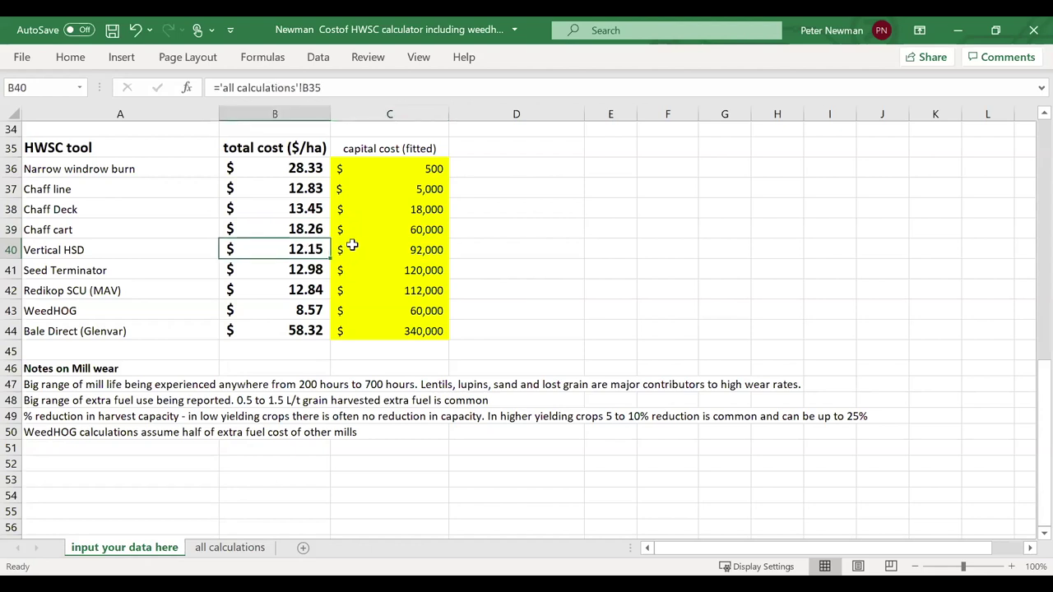
pyautogui.click(312, 292)
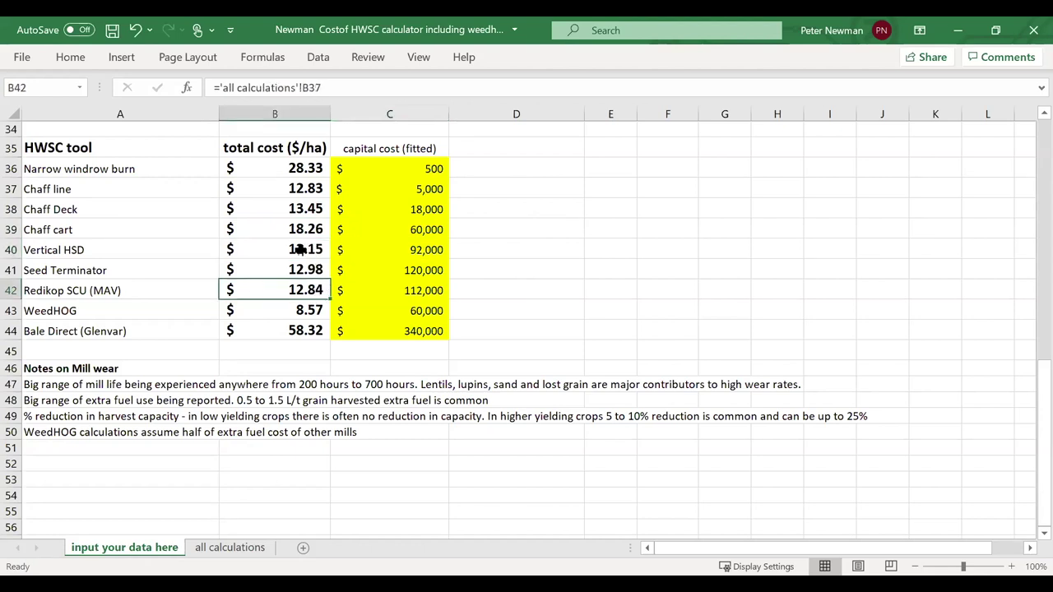
pyautogui.click(267, 250)
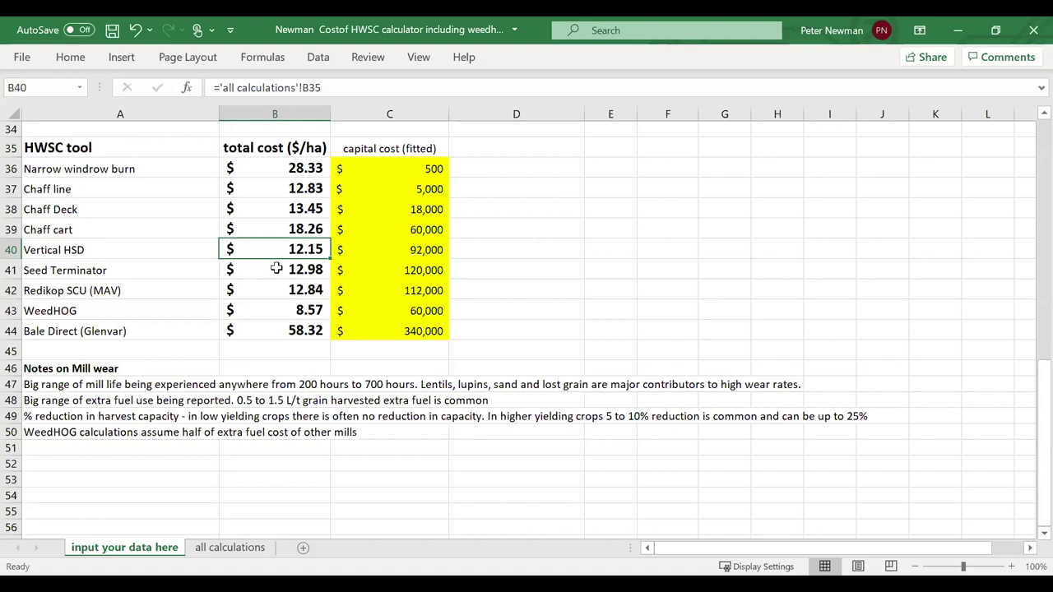
# Step: Compare the wearing parts cost per hectare of the HSD, Redekop and Terminator mills
pyautogui.scroll(5, 278, 279)
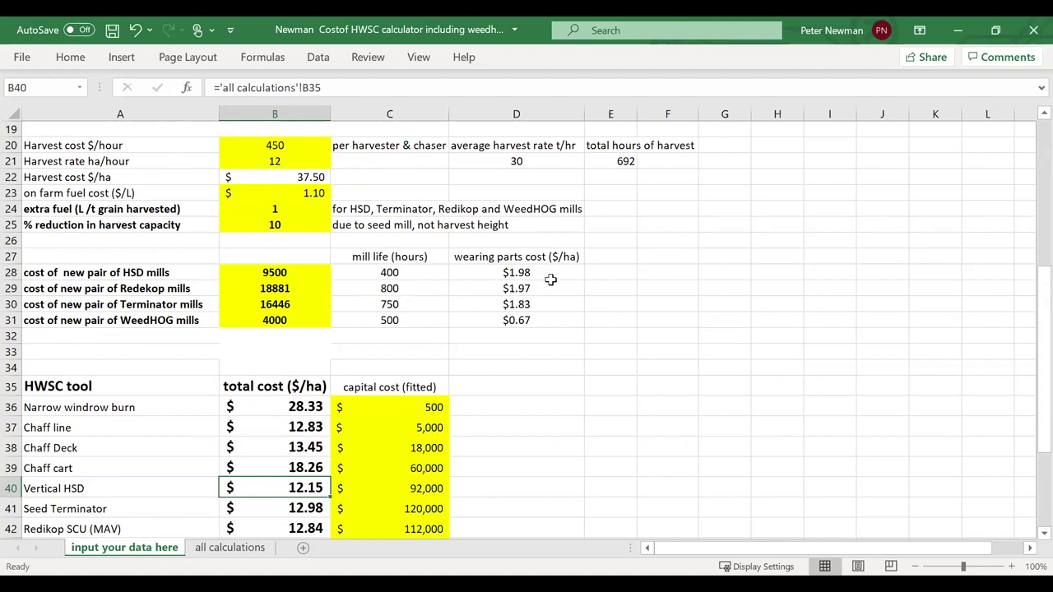
pyautogui.click(546, 305)
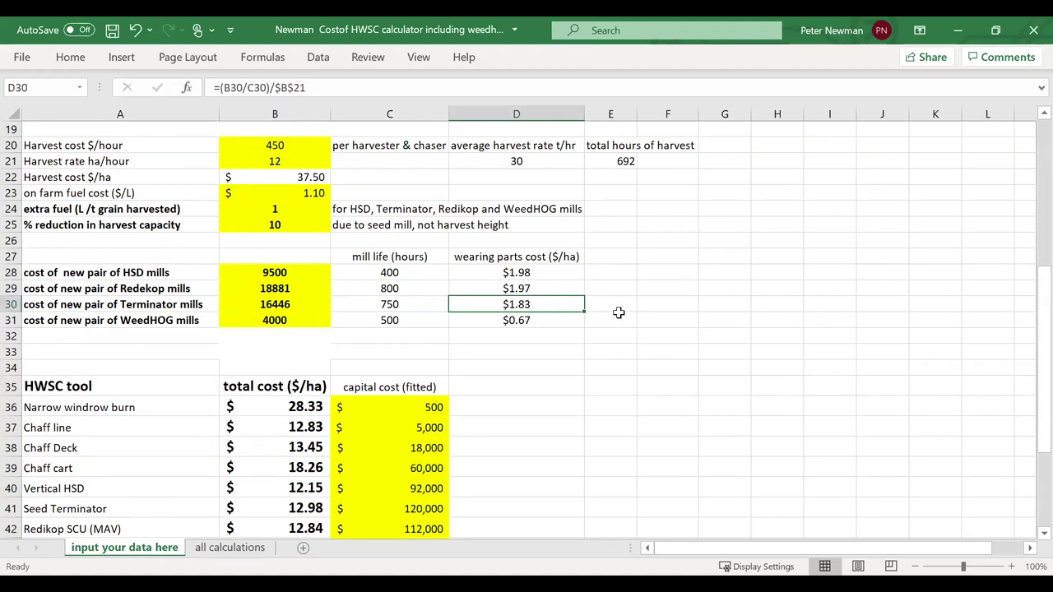
pyautogui.click(548, 291)
pyautogui.click(551, 273)
pyautogui.press('Down')
pyautogui.press('Down')
# Step: Compare the total cost per hectare of the Vertical HSD, Seed Terminator and Redikop SCU (MAV) mills
pyautogui.scroll(-4, 661, 320)
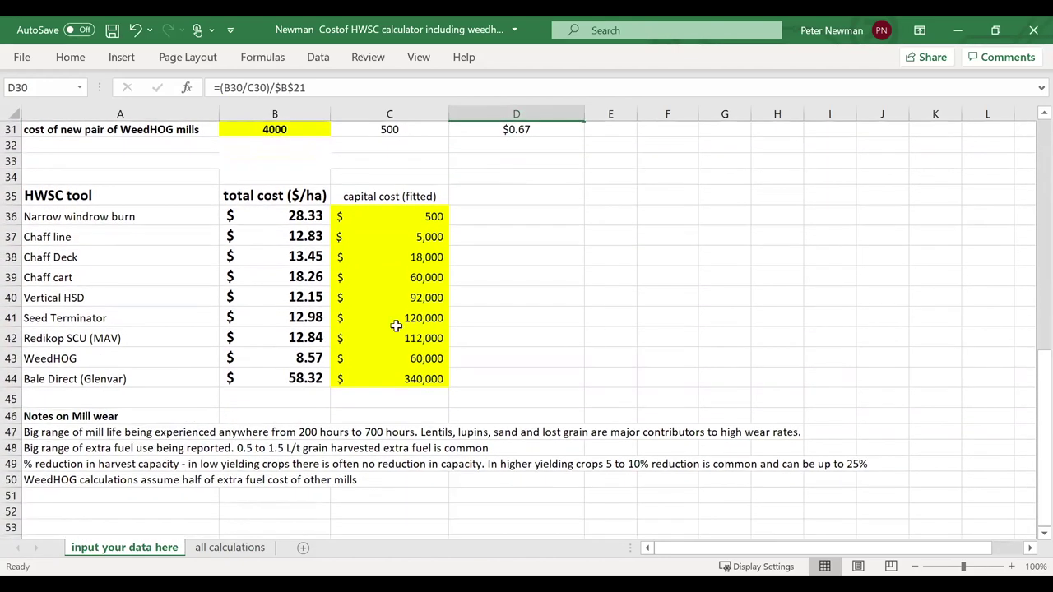
pyautogui.click(309, 337)
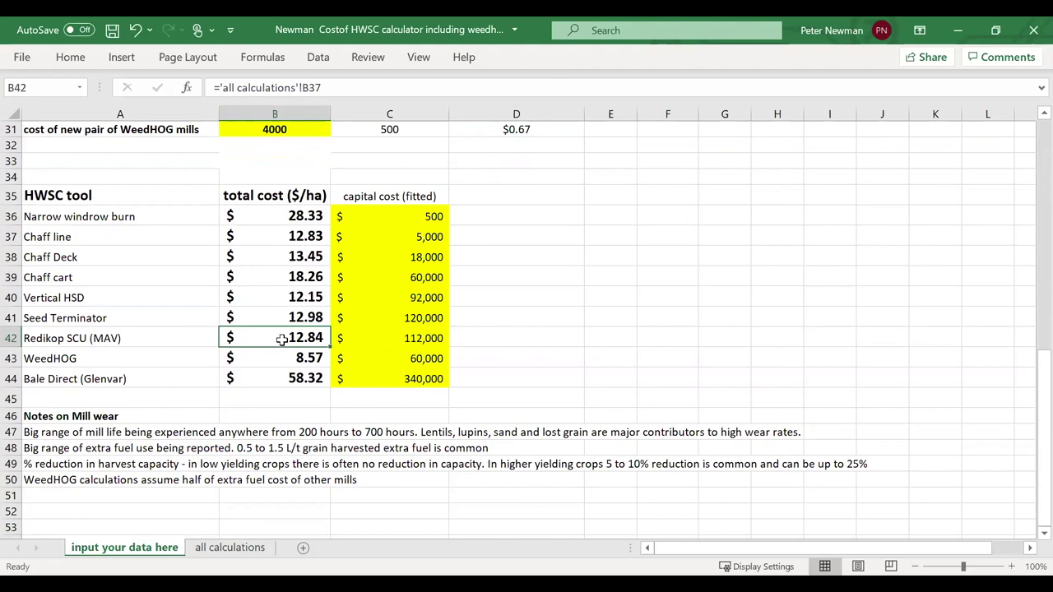
pyautogui.click(261, 296)
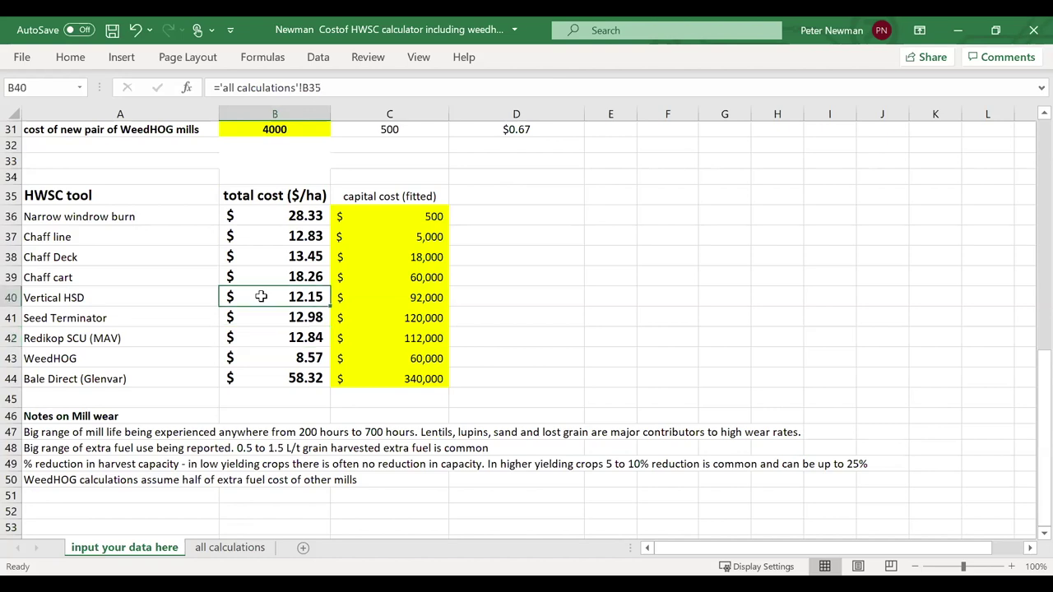
pyautogui.click(265, 319)
pyautogui.click(263, 338)
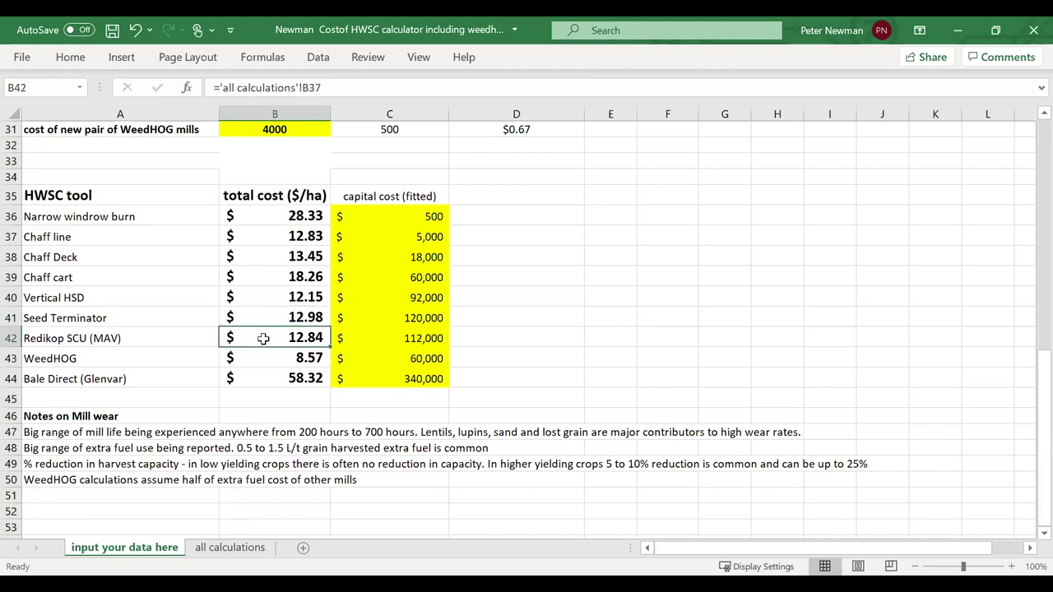
pyautogui.click(271, 297)
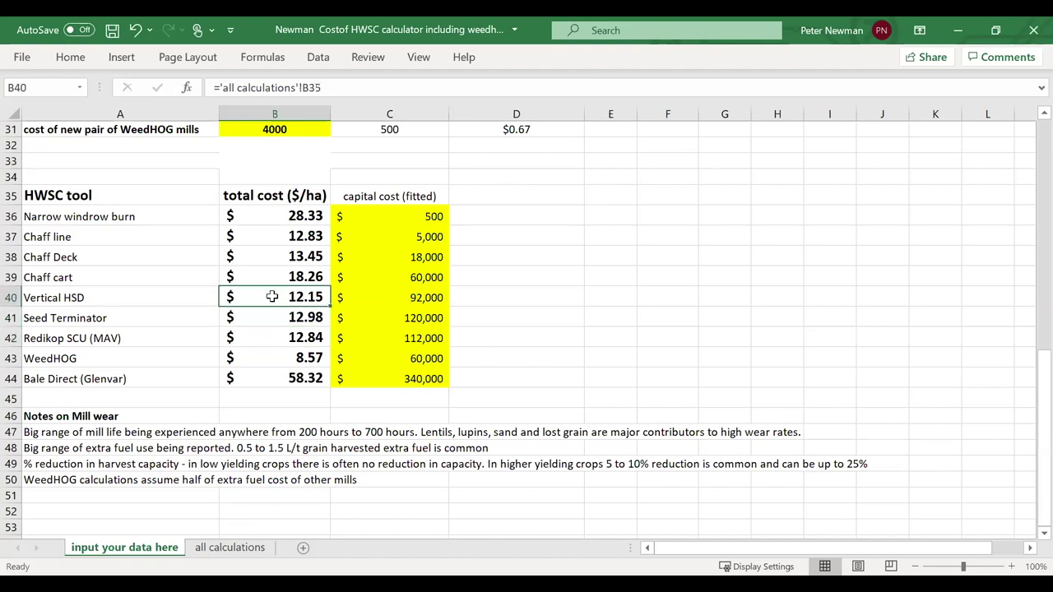
pyautogui.click(280, 340)
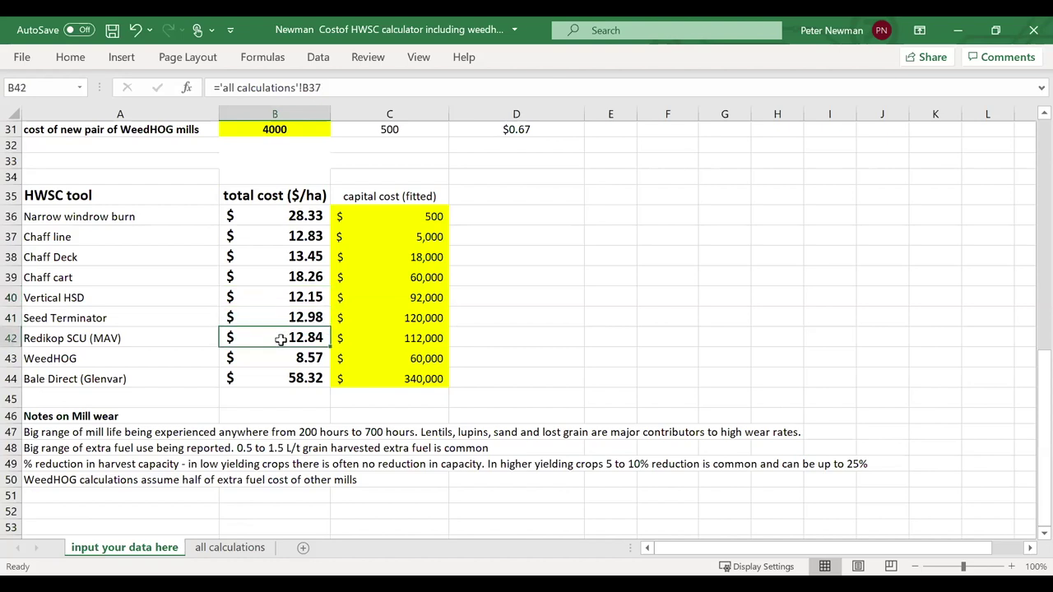
pyautogui.click(282, 296)
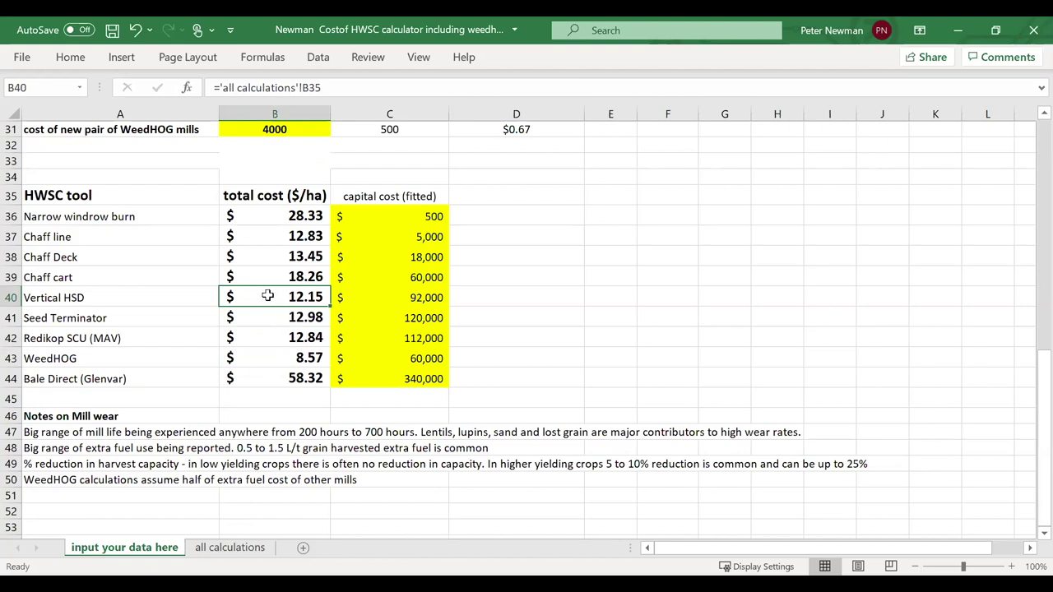
pyautogui.click(279, 337)
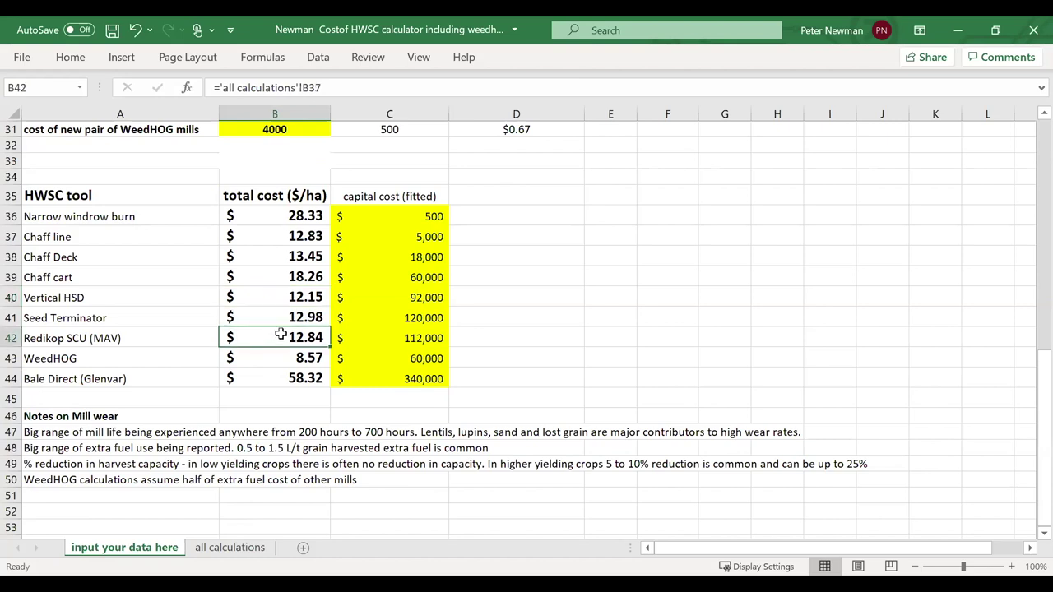
pyautogui.click(267, 300)
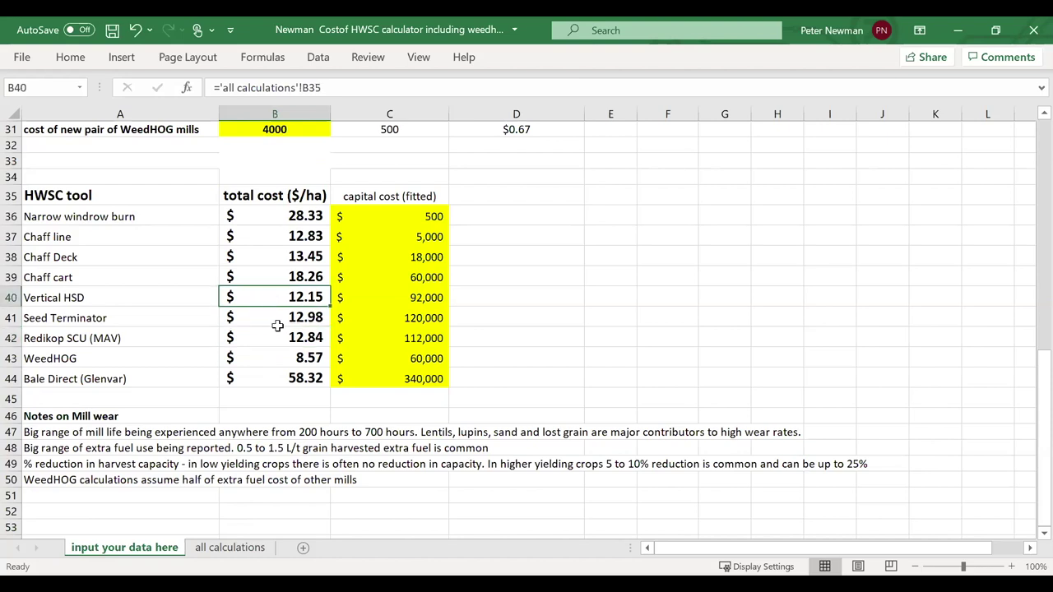
pyautogui.click(276, 335)
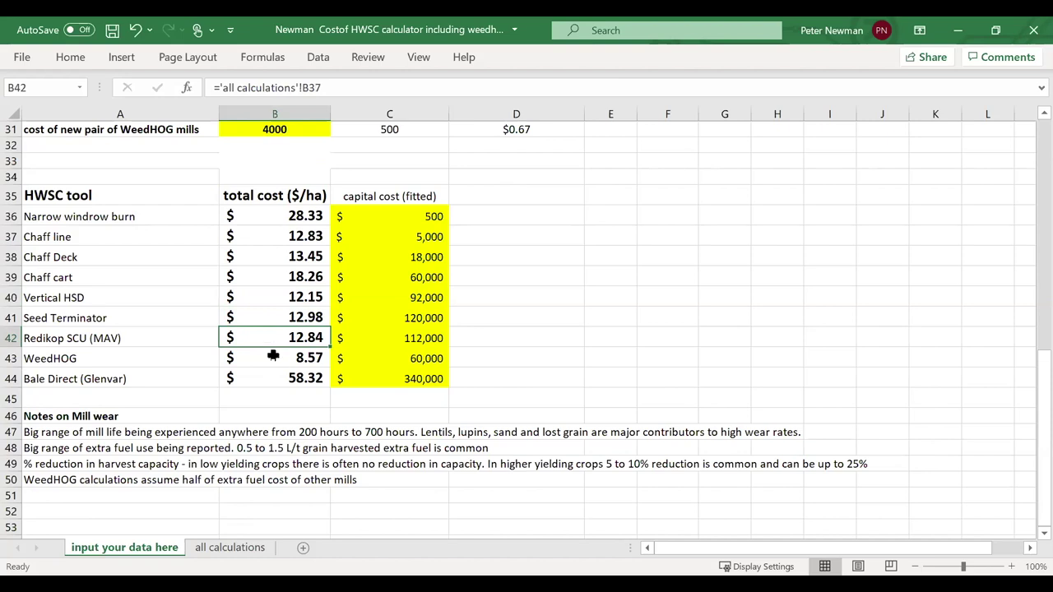
# Step: Examine the total cost per hectare of WeedHOG and Bale Direct (Glenvar), including Bale Direct's fitted capital cost
pyautogui.click(275, 357)
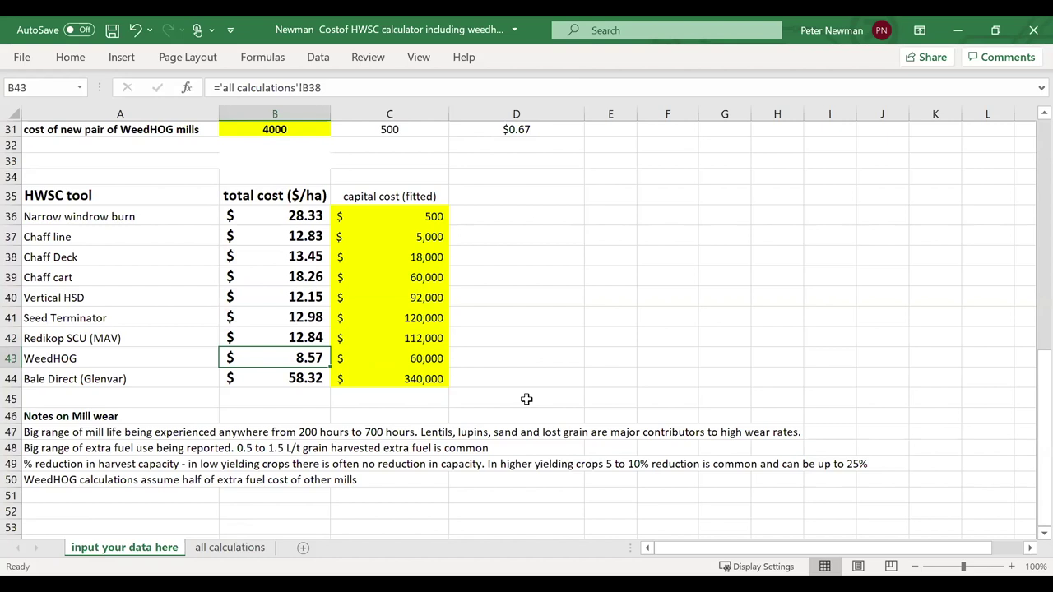
pyautogui.click(311, 375)
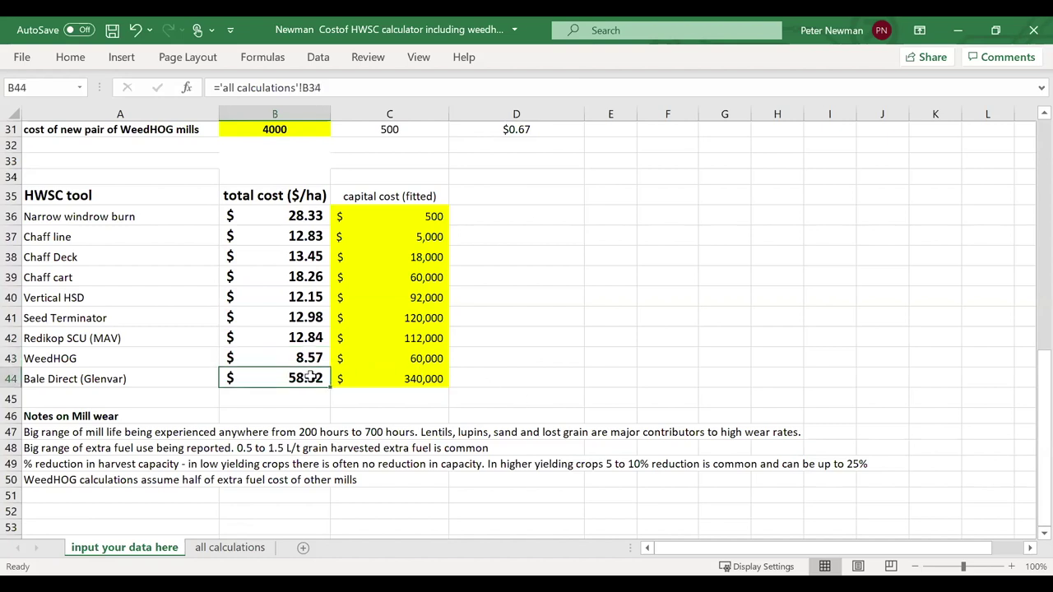
pyautogui.click(403, 378)
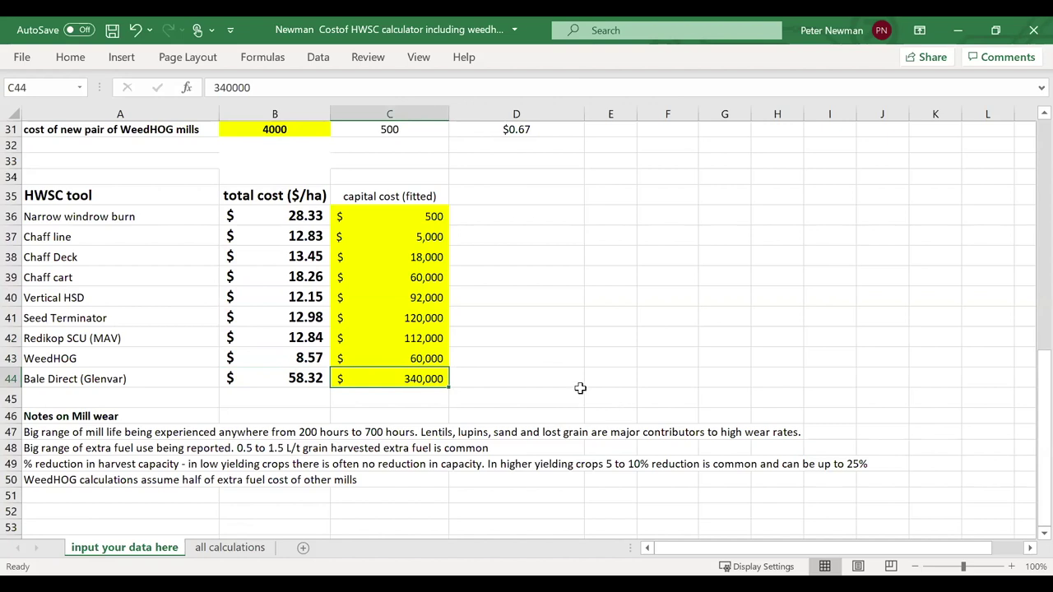
pyautogui.click(315, 378)
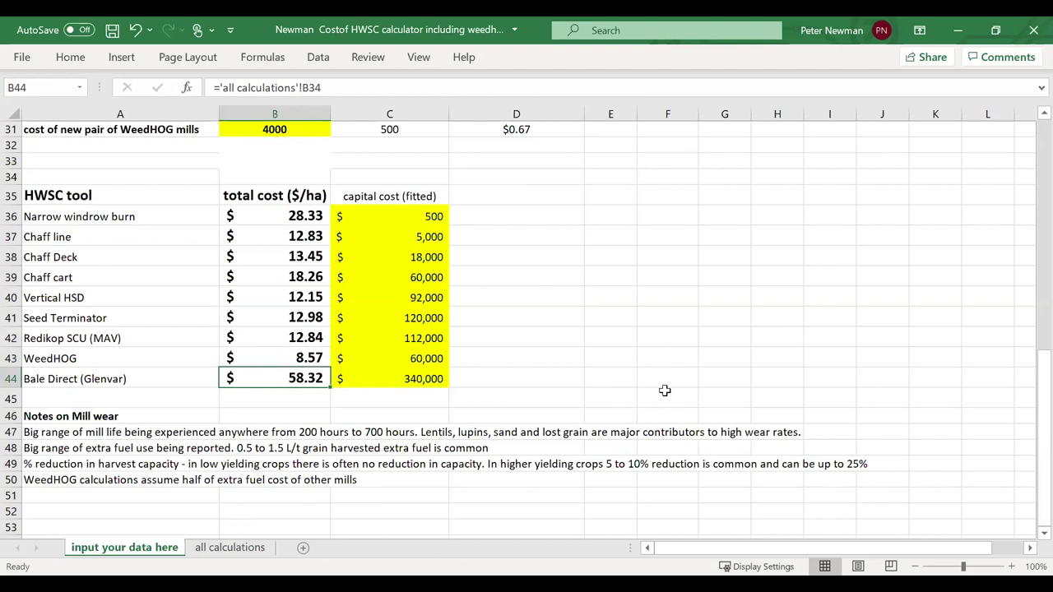
# Step: Set the cereal crop's area to 3000 ha and its yield to 1.5 t/ha
pyautogui.scroll(3, 662, 390)
pyautogui.scroll(-3, 658, 400)
pyautogui.scroll(2, 657, 336)
pyautogui.scroll(8, 657, 336)
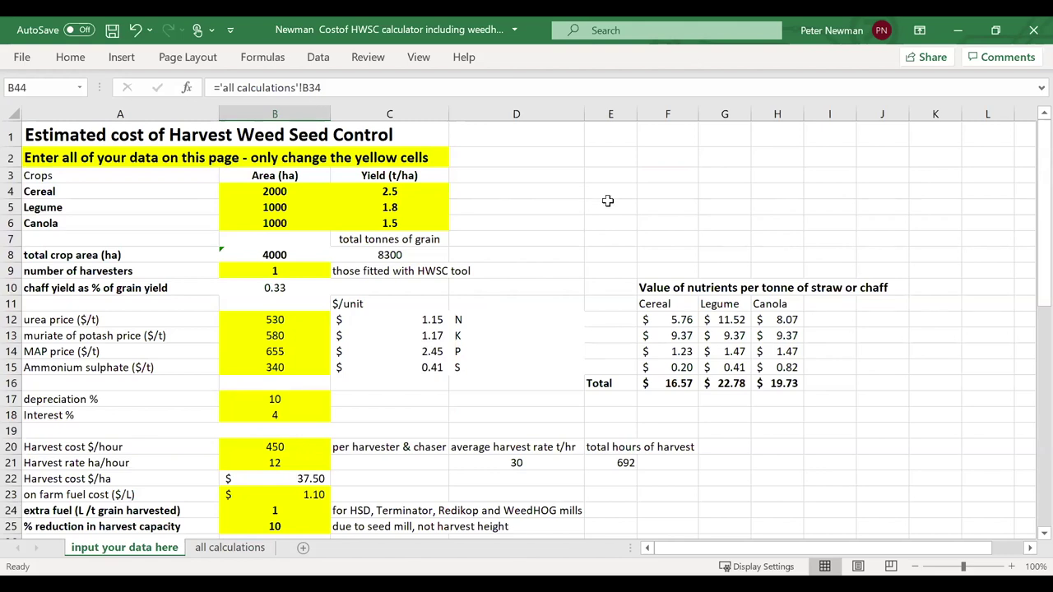
pyautogui.click(282, 195)
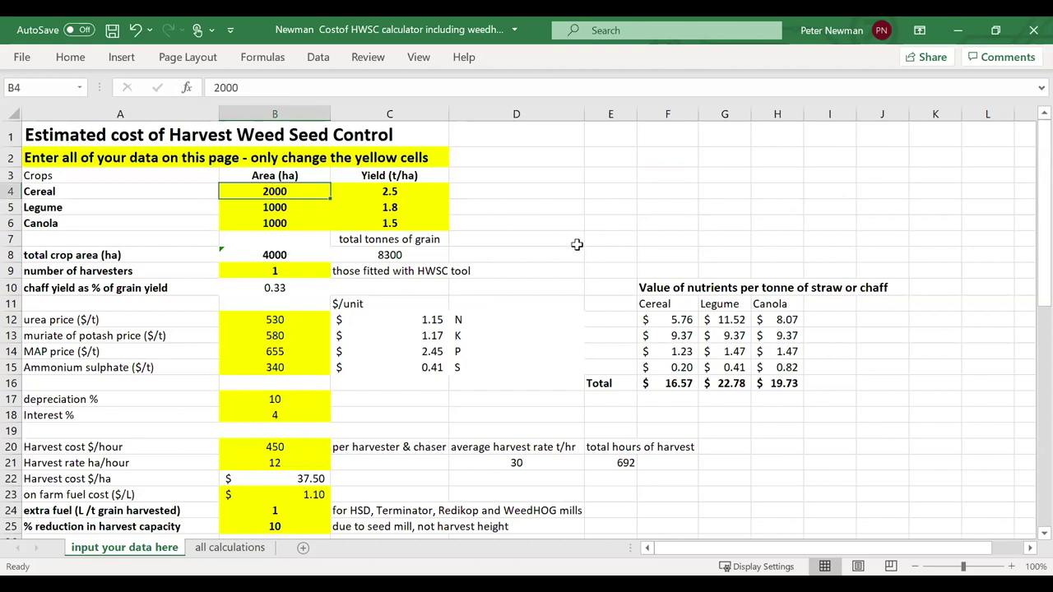
pyautogui.write('3')
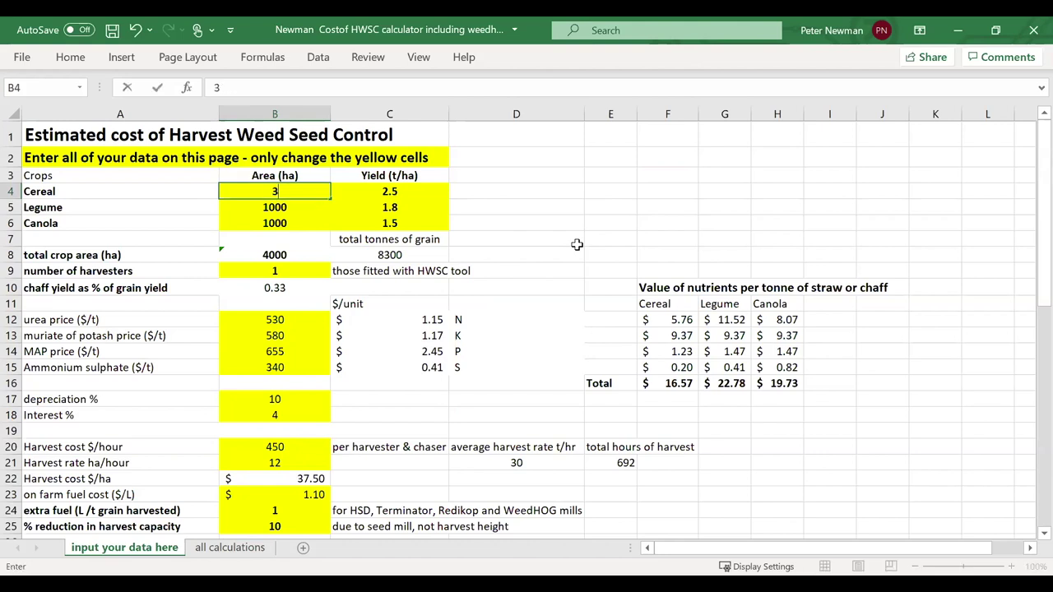
pyautogui.write('000')
pyautogui.press('Tab')
pyautogui.write('1.5')
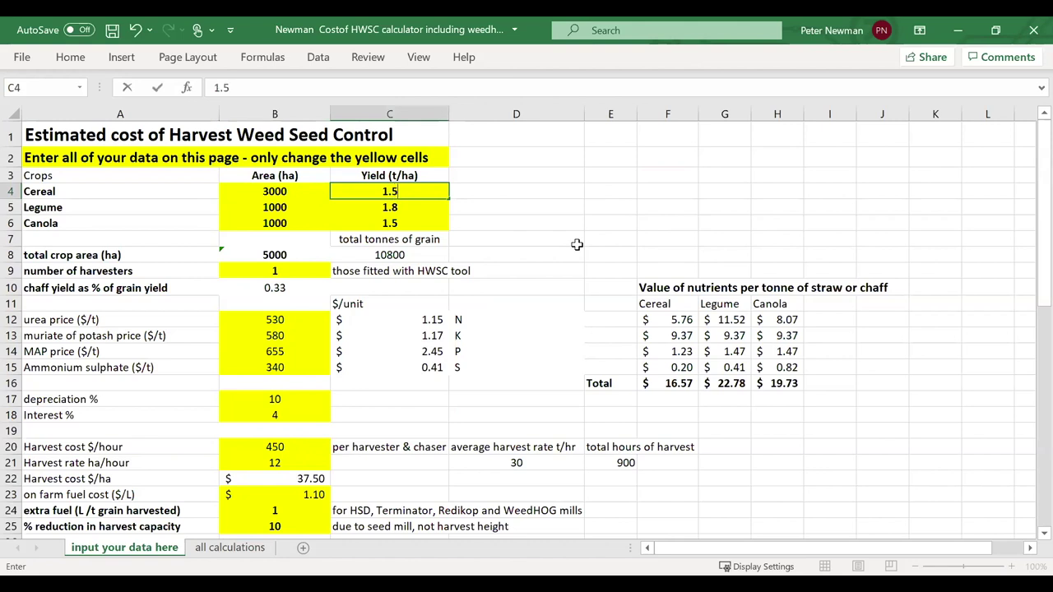
pyautogui.press('Return')
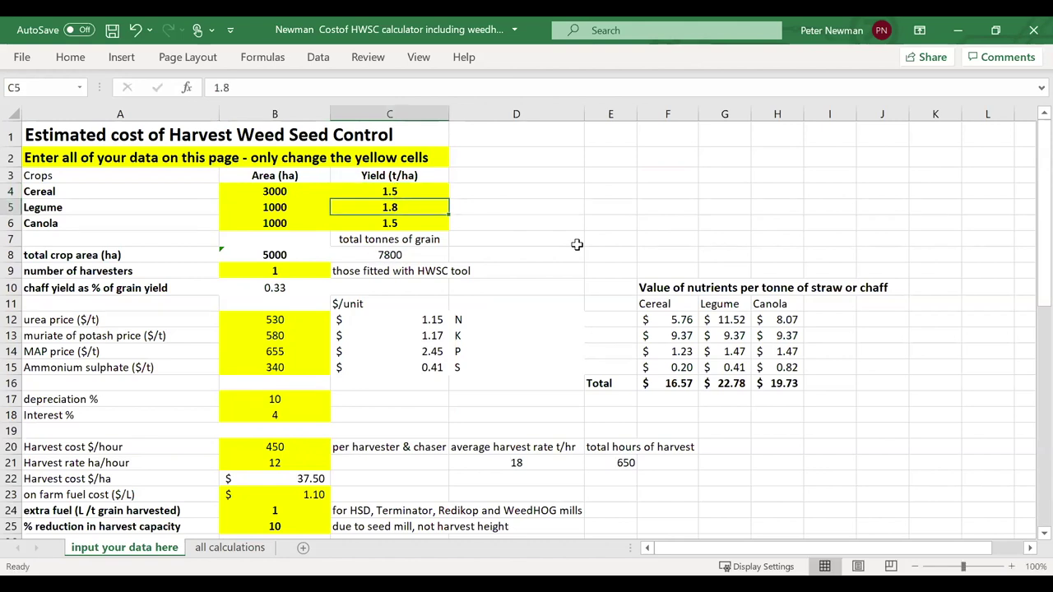
# Step: Set the legume crop's area to 500 ha and its yield to 1 t/ha
pyautogui.click(265, 205)
pyautogui.write('500')
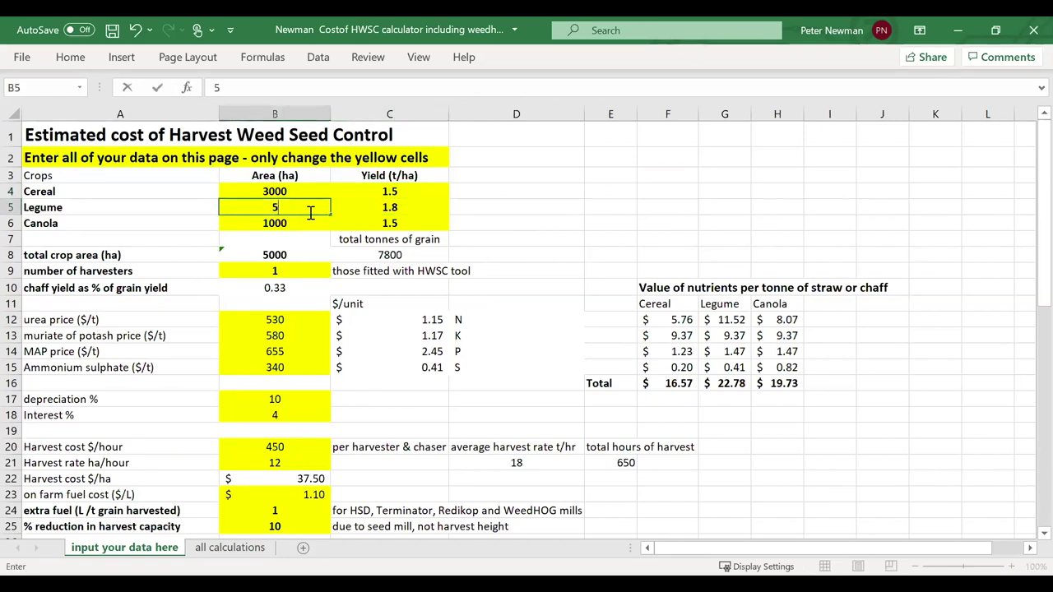
pyautogui.click(394, 207)
pyautogui.write('1')
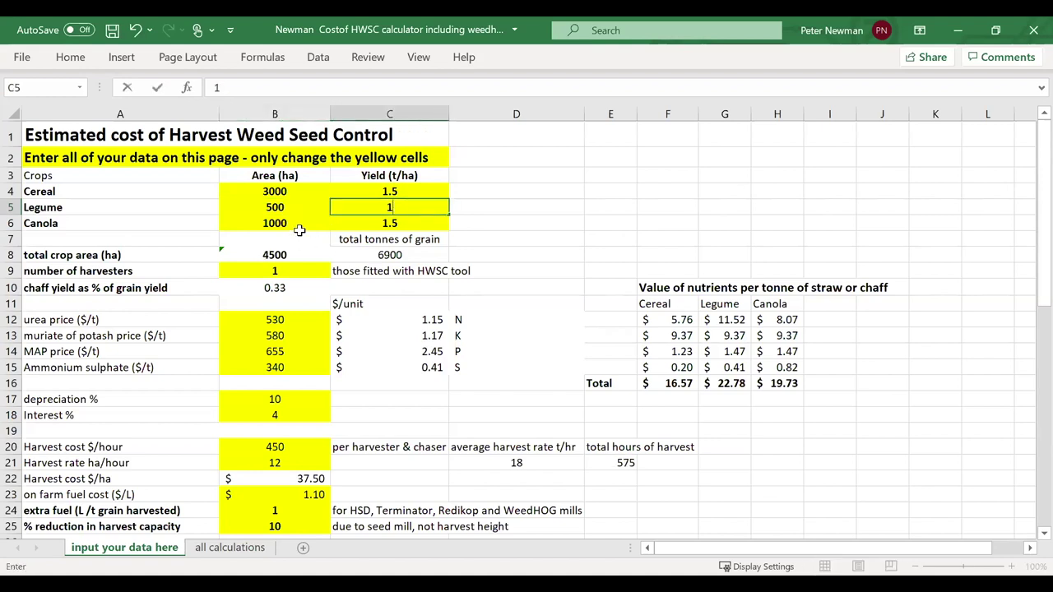
# Step: Set the canola area to 500 ha and yield to 0.8 t/ha, and check the total tonnes of grain
pyautogui.click(292, 224)
pyautogui.write('500')
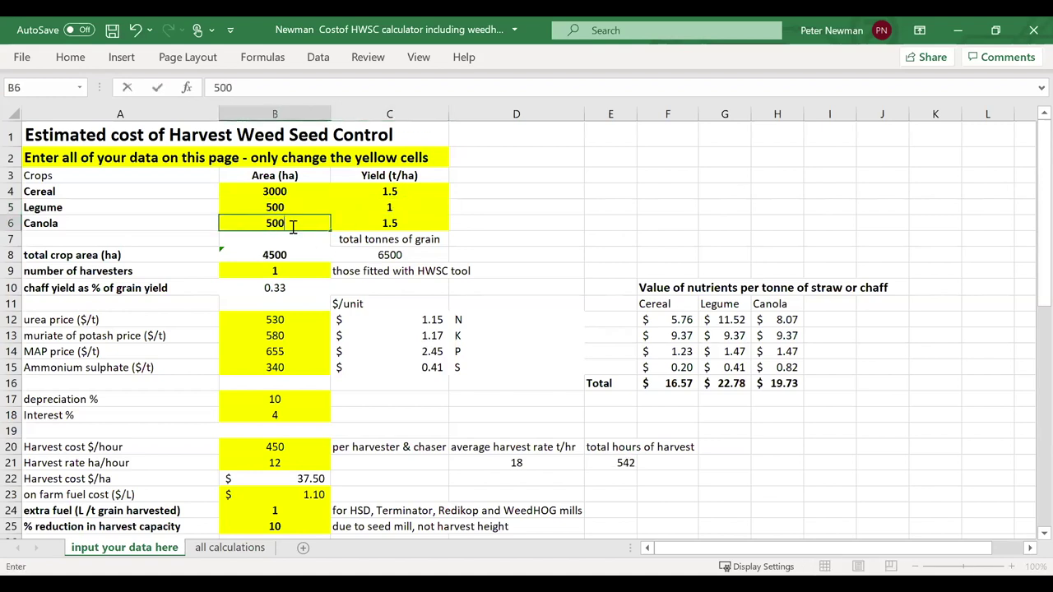
pyautogui.click(384, 222)
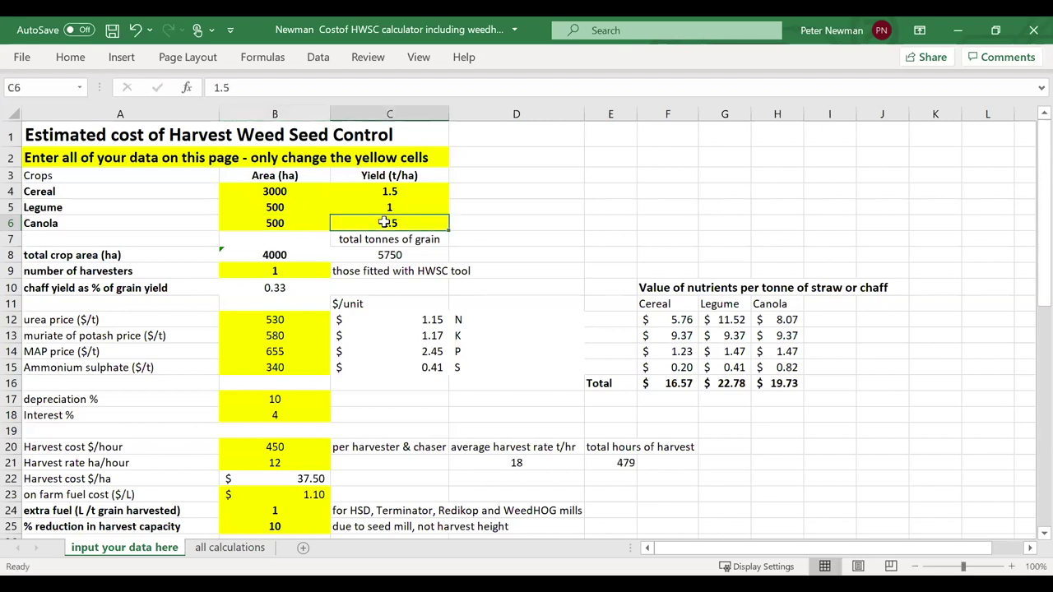
pyautogui.write('0.8')
pyautogui.press('Return')
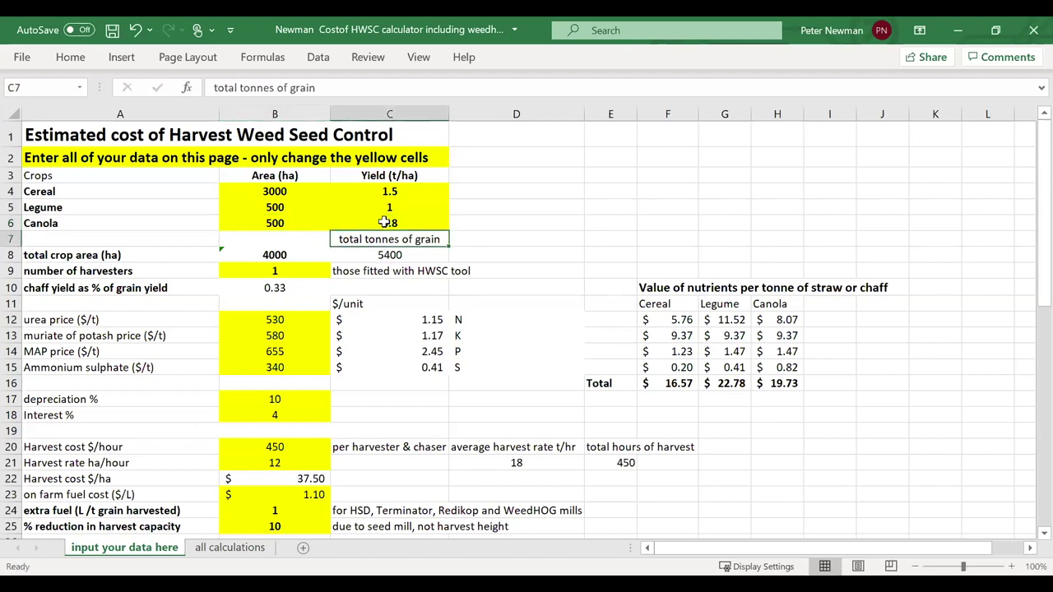
pyautogui.click(393, 256)
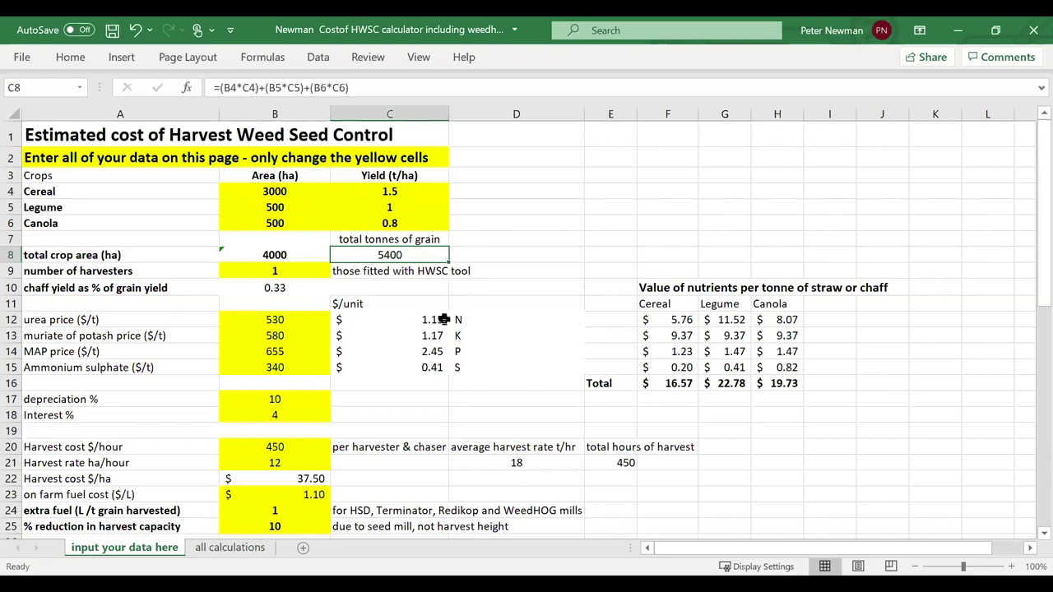
# Step: Set the harvest rate to 15 ha/hour
pyautogui.scroll(-2, 260, 413)
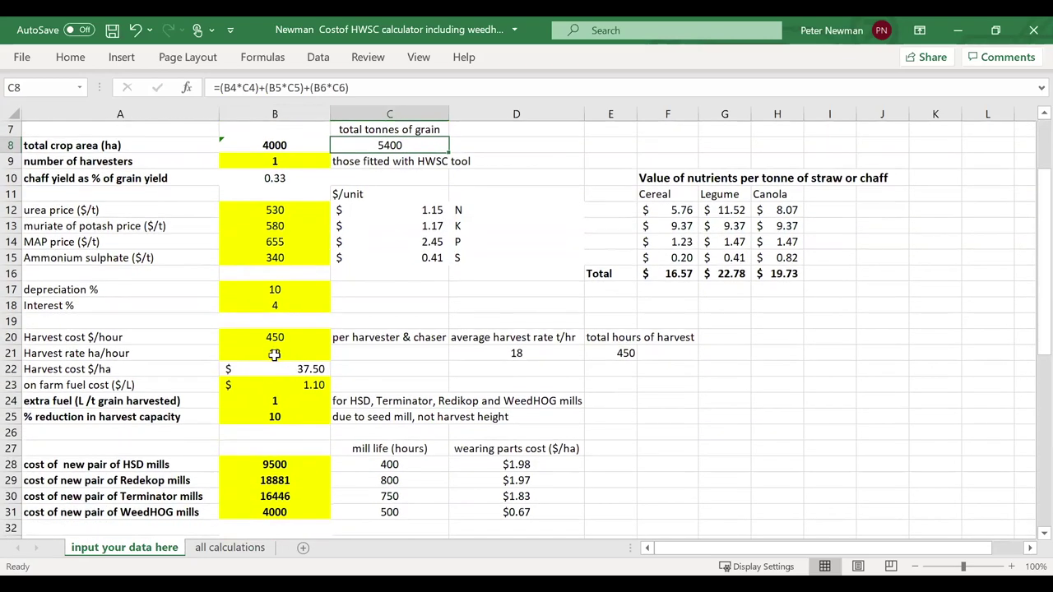
pyautogui.click(275, 354)
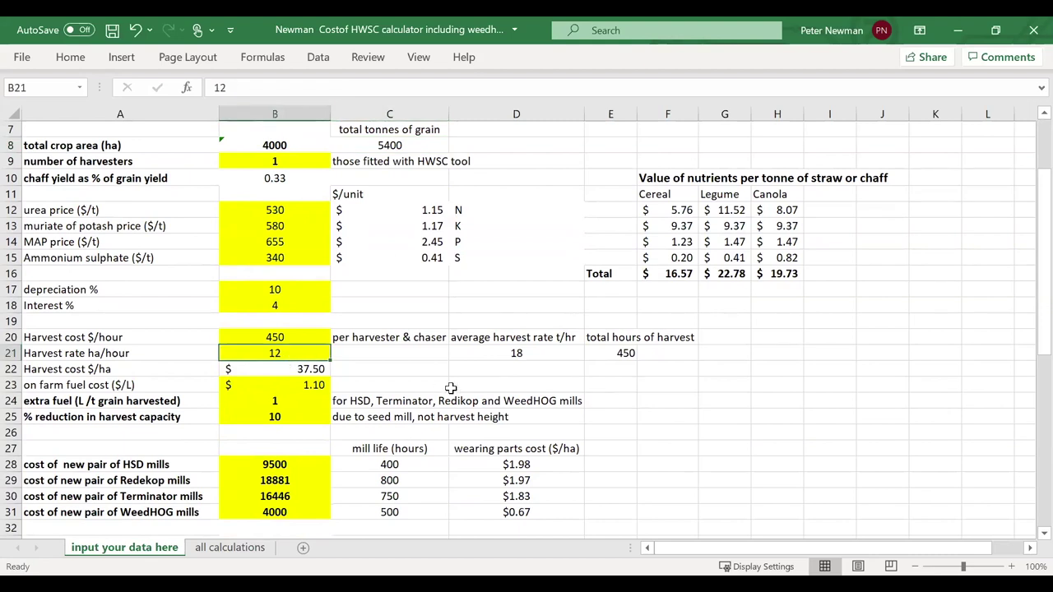
pyautogui.write('15')
pyautogui.press('Return')
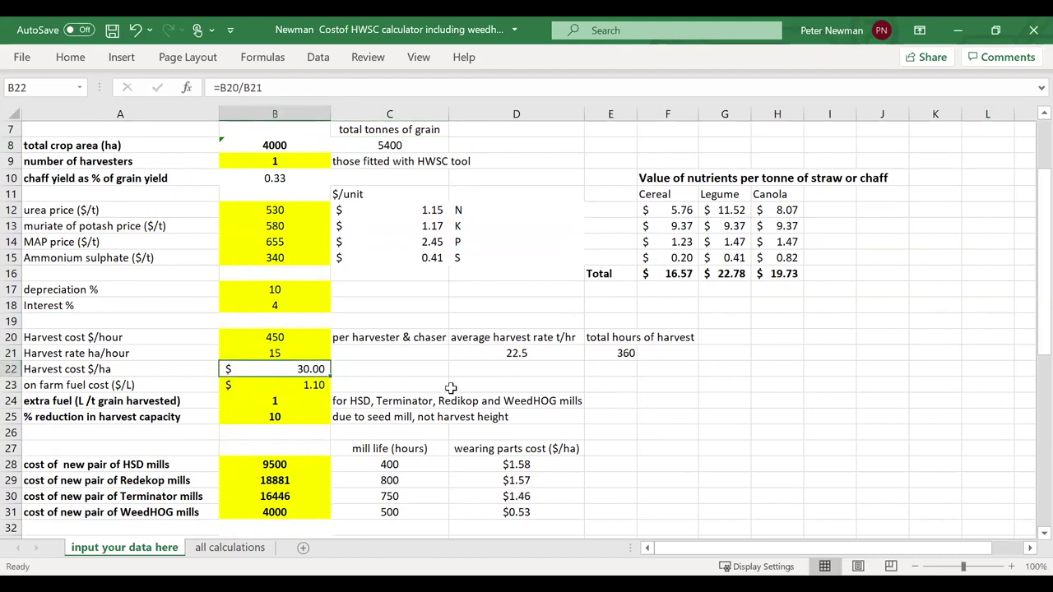
# Step: Set the harvest rate to 18 ha/hour and check the average harvest rate in tonnes per hour
pyautogui.click(277, 355)
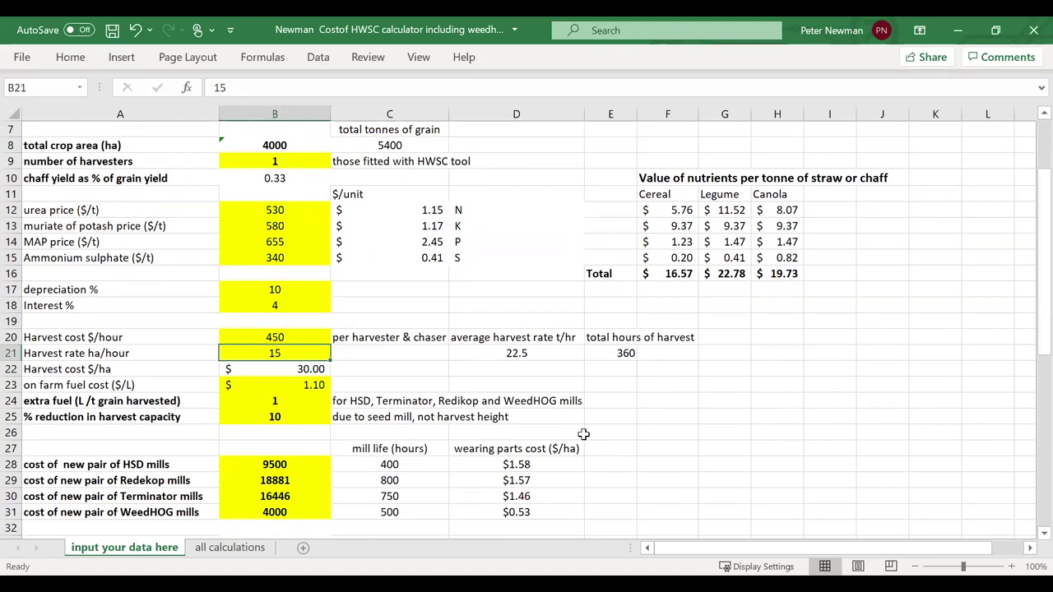
pyautogui.write('18')
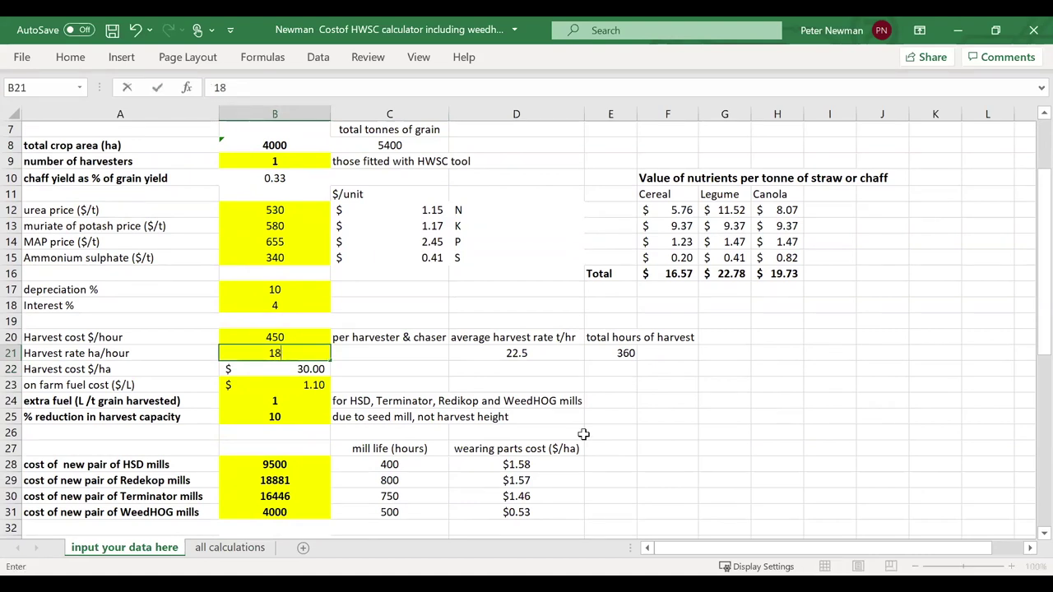
pyautogui.press('Return')
pyautogui.click(567, 354)
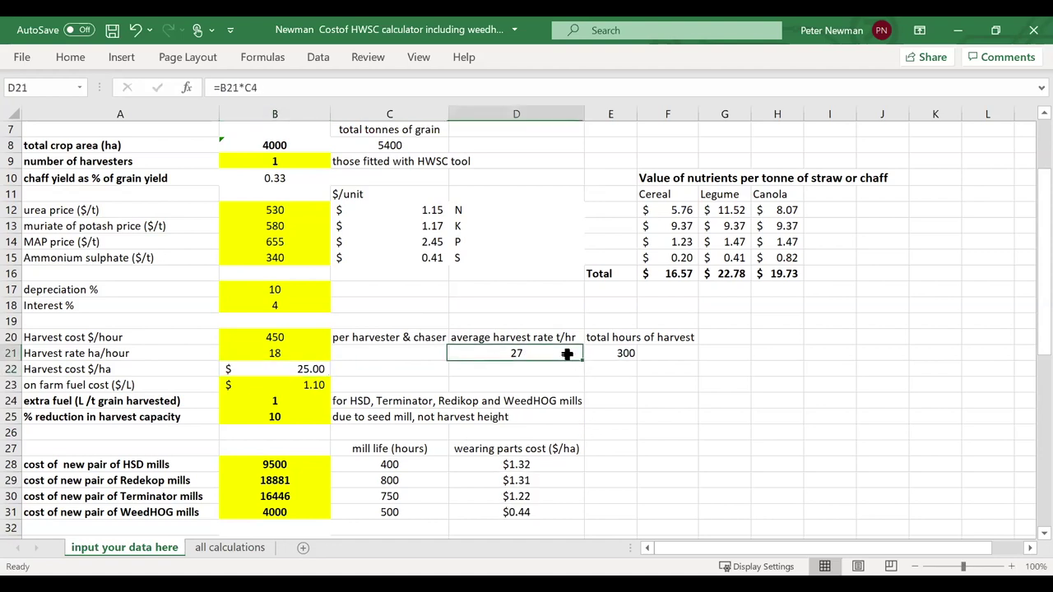
pyautogui.click(318, 354)
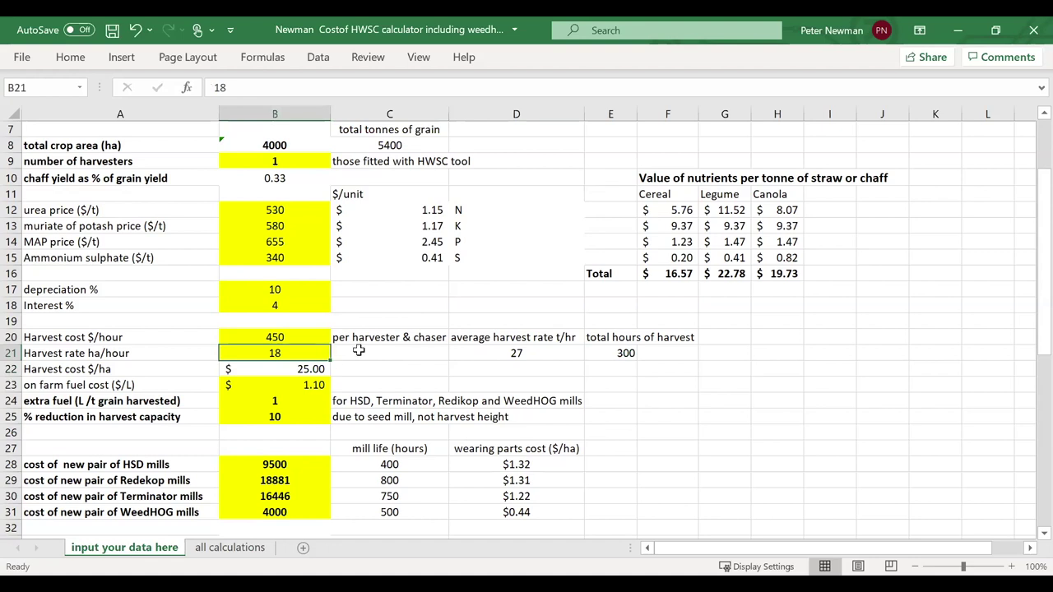
# Step: Set the extra fuel to 0.5 L/t of grain harvested and review the total cost per hectare of the HWSC tools
pyautogui.click(278, 402)
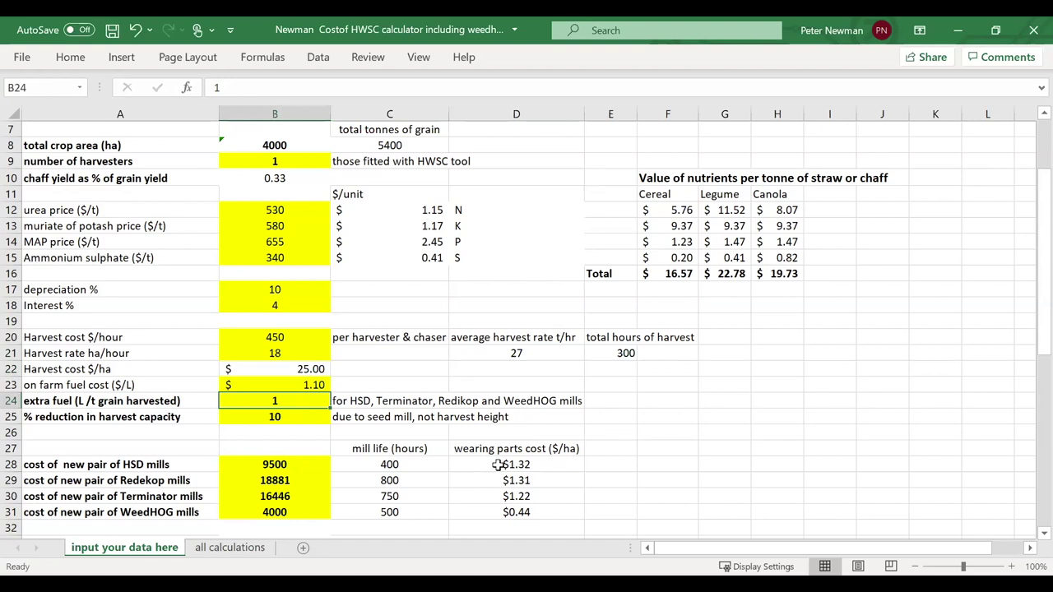
pyautogui.write('0.5')
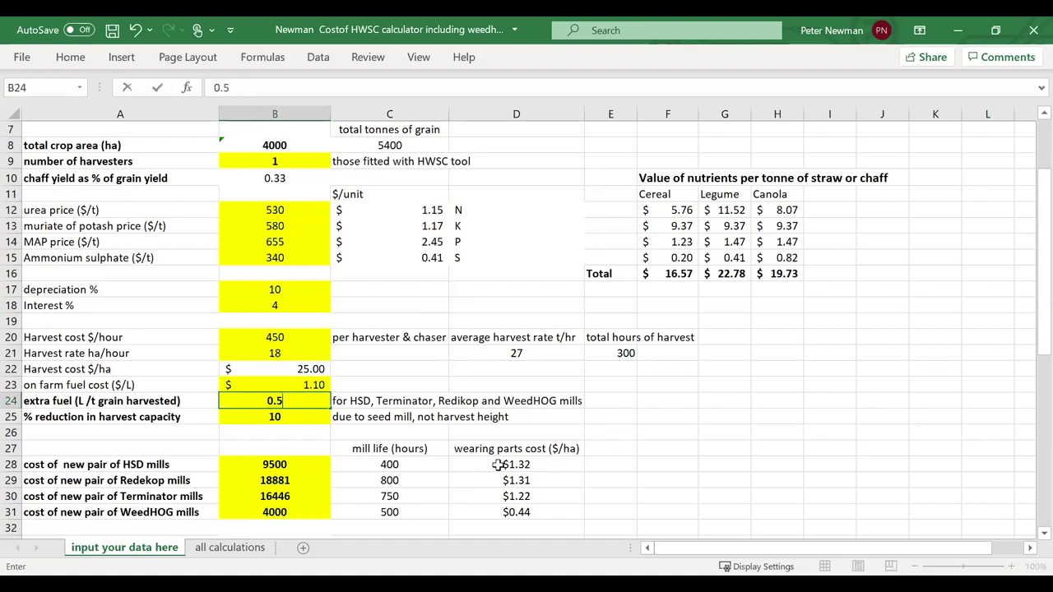
pyautogui.press('Return')
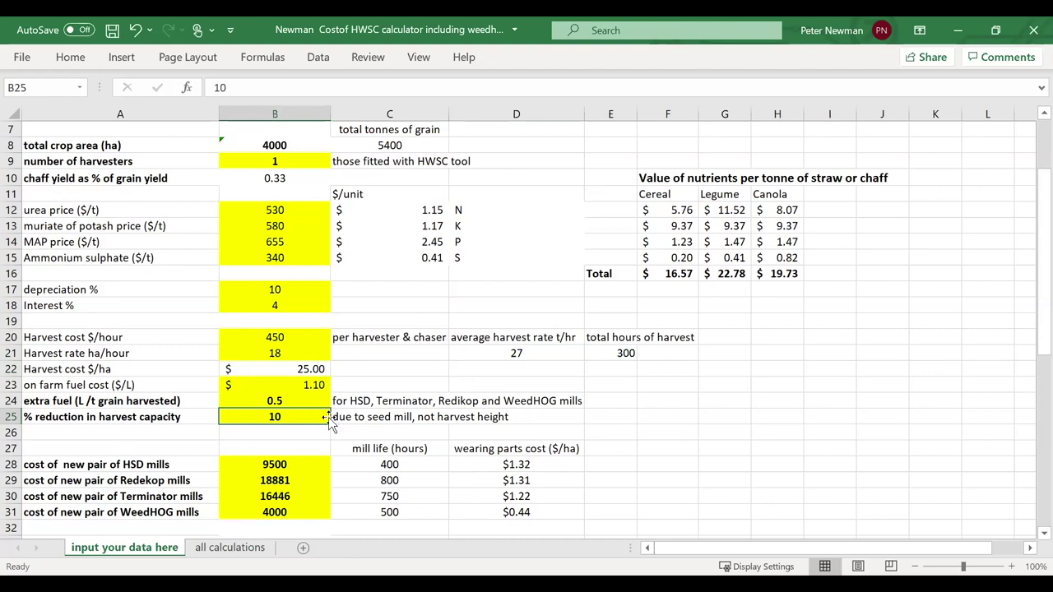
pyautogui.scroll(-1, 401, 404)
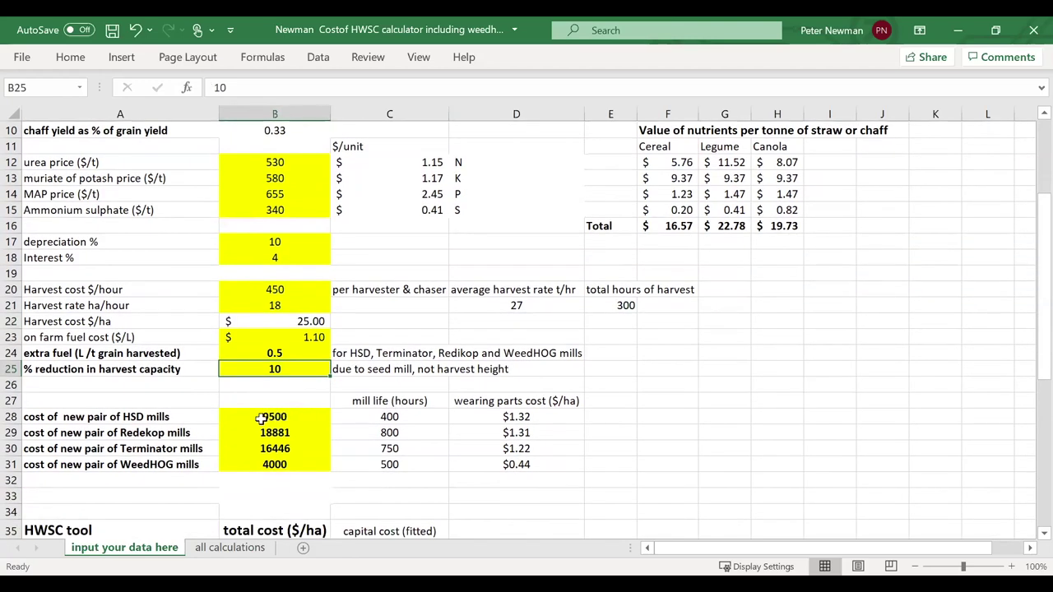
pyautogui.scroll(-1, 399, 438)
pyautogui.scroll(-4, 399, 438)
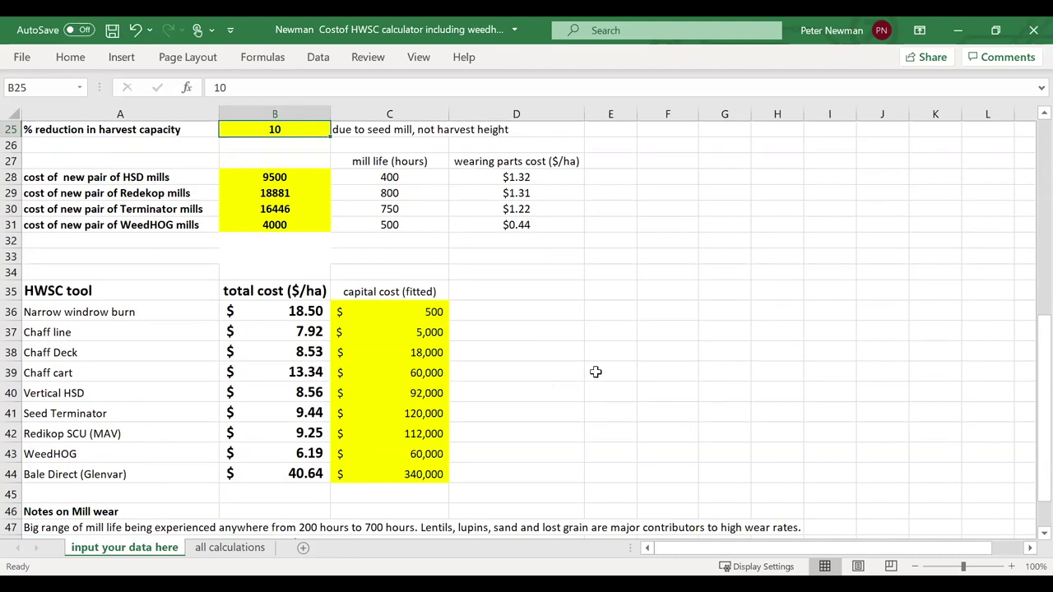
# Step: Change the cereal crop's area to 1500 ha and its yield to 3.5 t/ha
pyautogui.scroll(4, 596, 371)
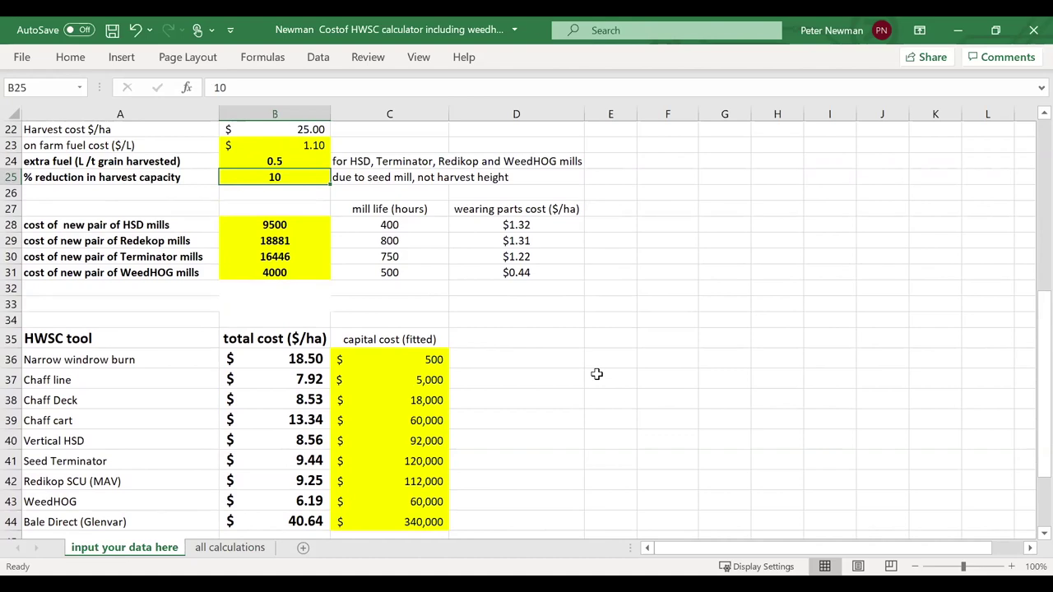
pyautogui.scroll(4, 593, 387)
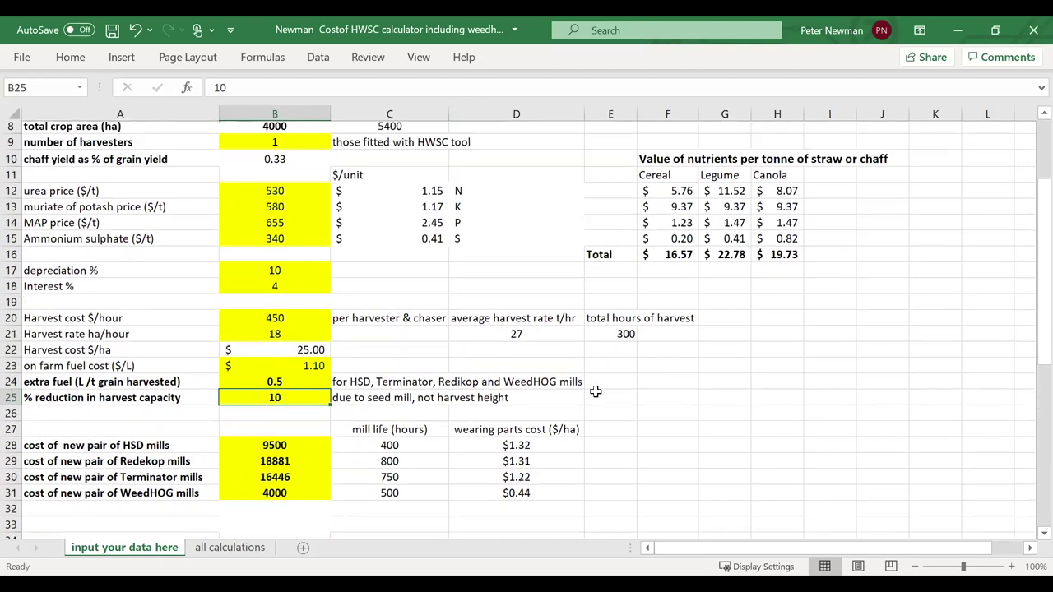
pyautogui.click(286, 191)
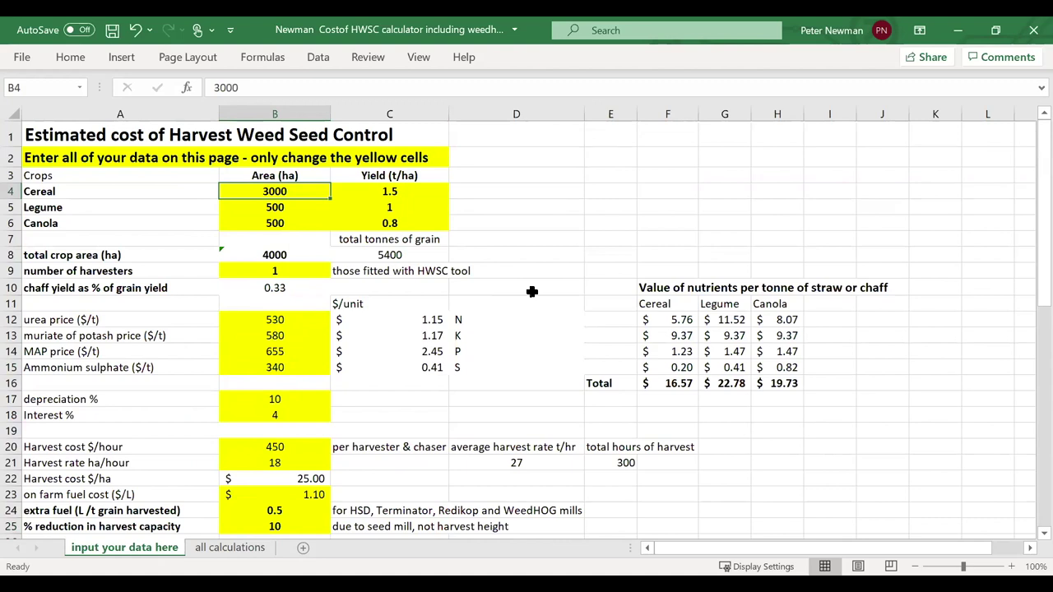
pyautogui.write('1500')
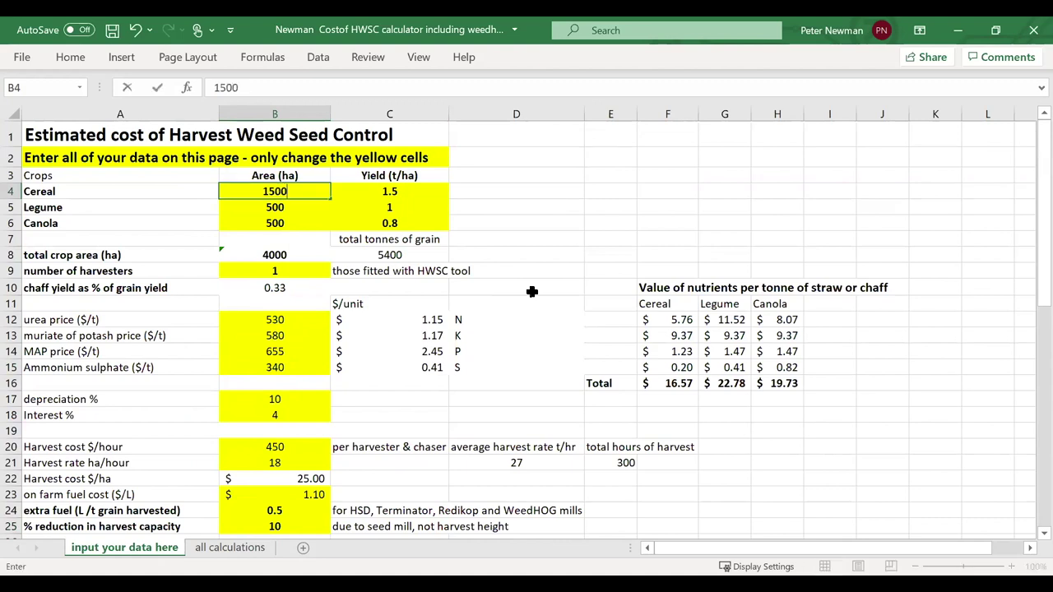
pyautogui.click(419, 197)
pyautogui.doubleClick(419, 198)
pyautogui.press('BackSpace')
pyautogui.write('3')
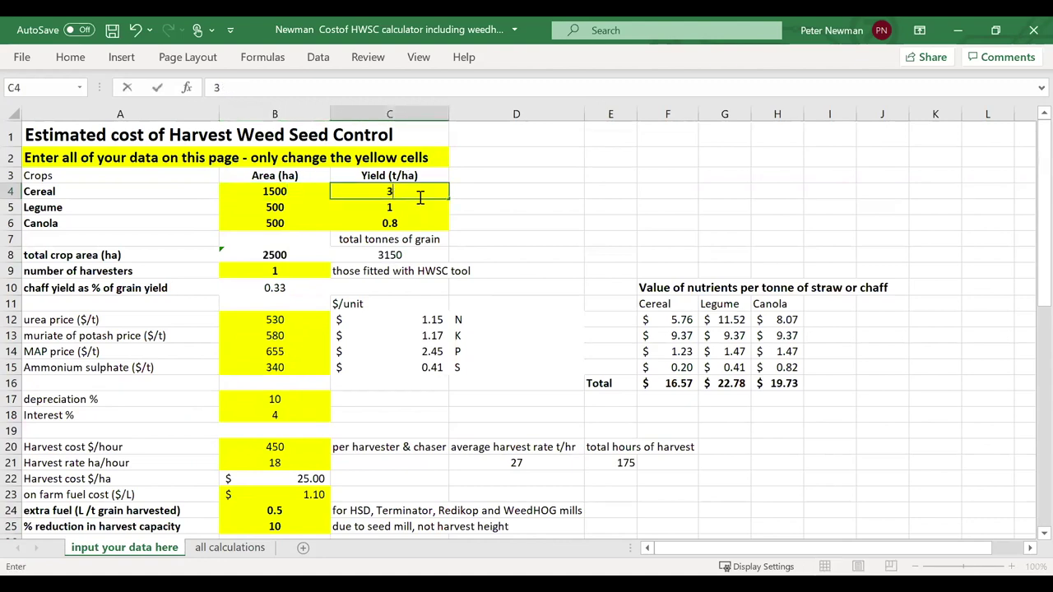
pyautogui.press('Return')
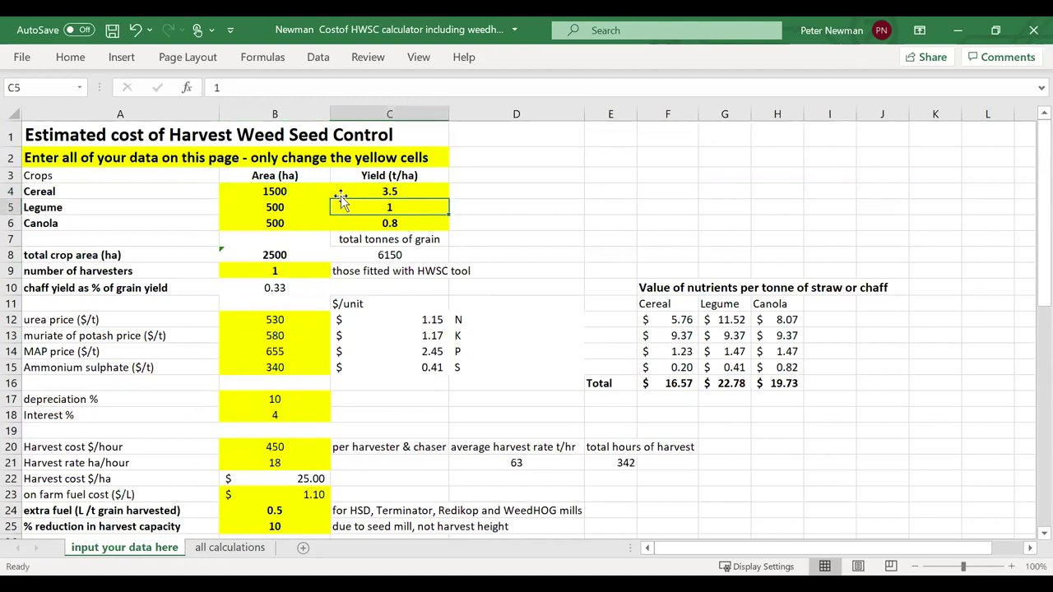
# Step: Set the legume yield to 2.5 t/ha and the canola yield to 1.8 t/ha
pyautogui.click(291, 206)
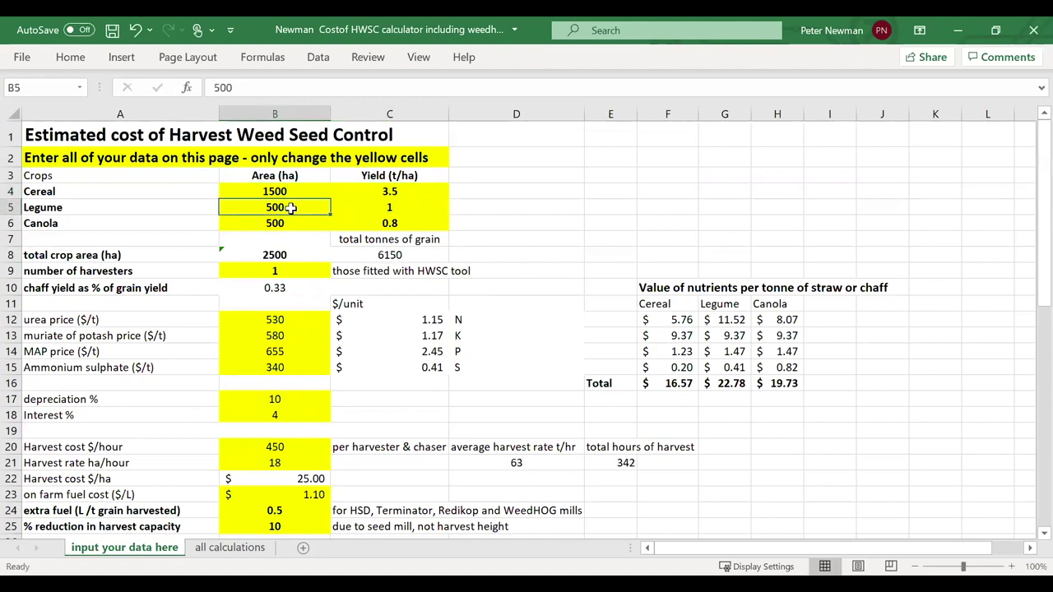
pyautogui.click(393, 209)
pyautogui.write('2.5')
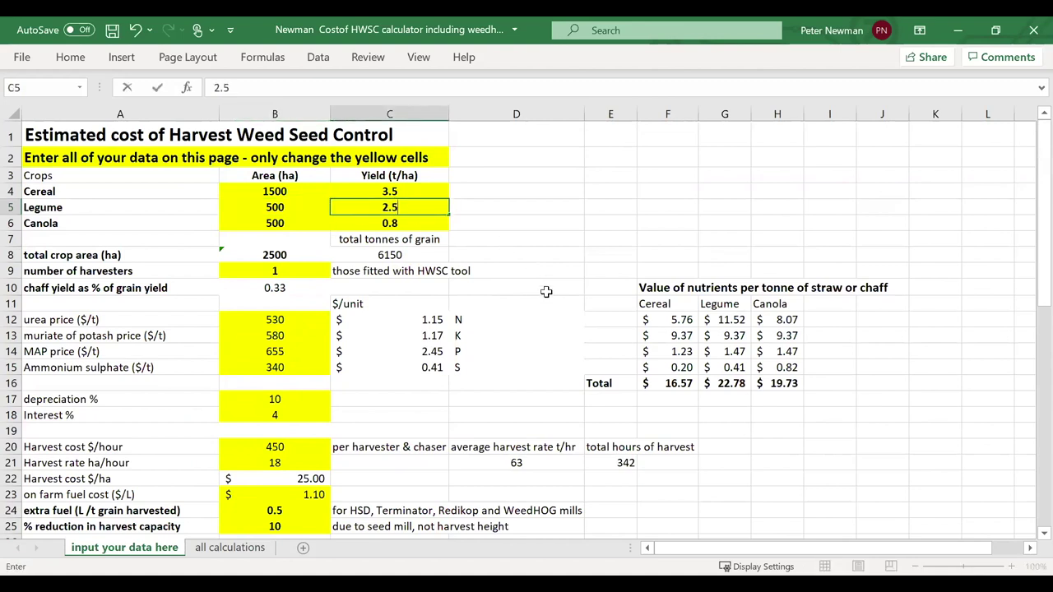
pyautogui.press('Return')
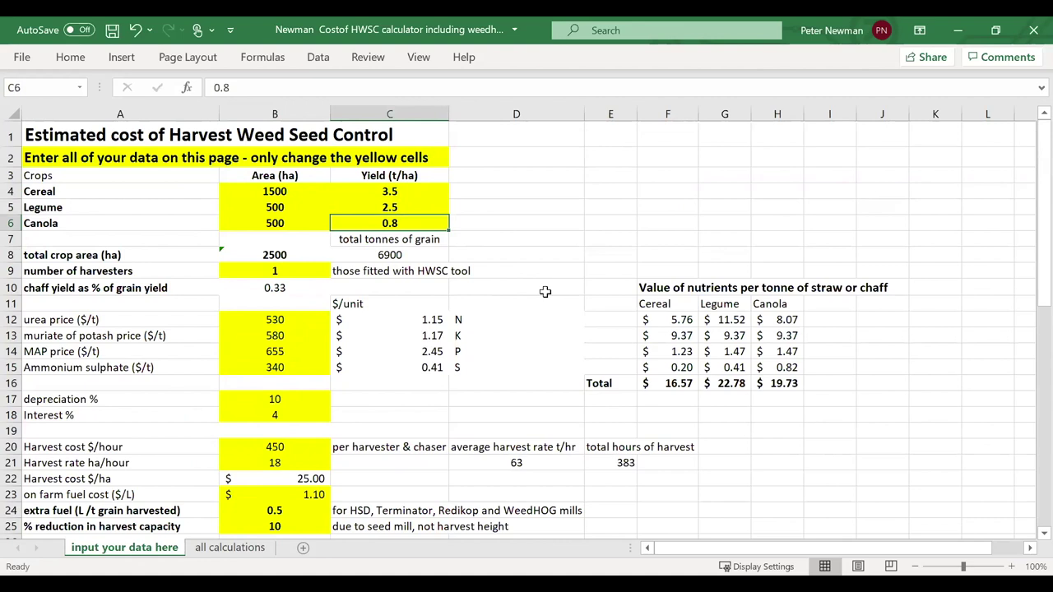
pyautogui.write('1.8')
pyautogui.press('Return')
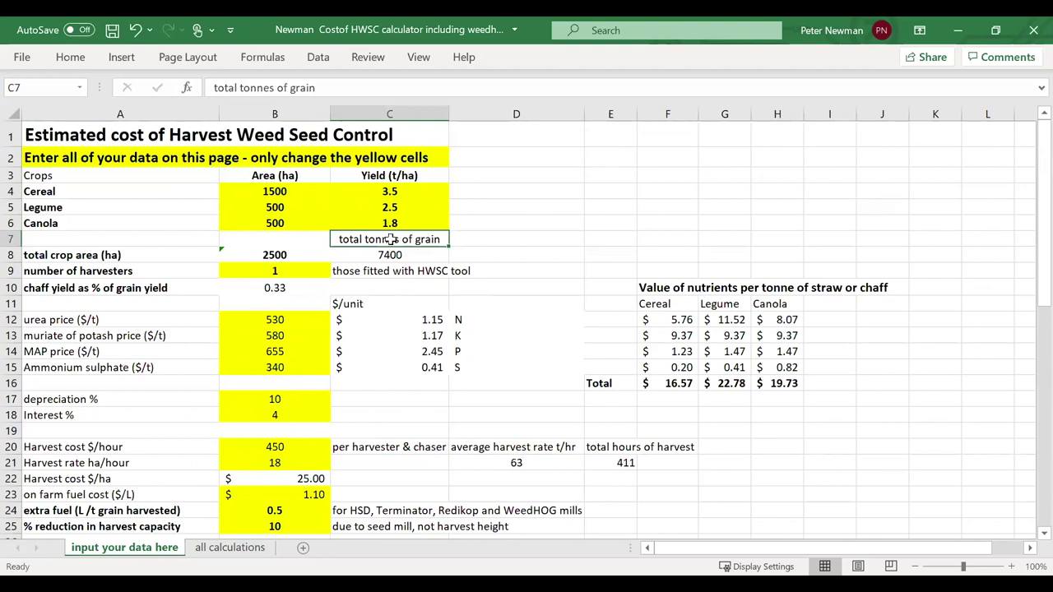
# Step: Set the harvest rate to 10 ha/hour
pyautogui.scroll(-2, 411, 305)
pyautogui.click(297, 352)
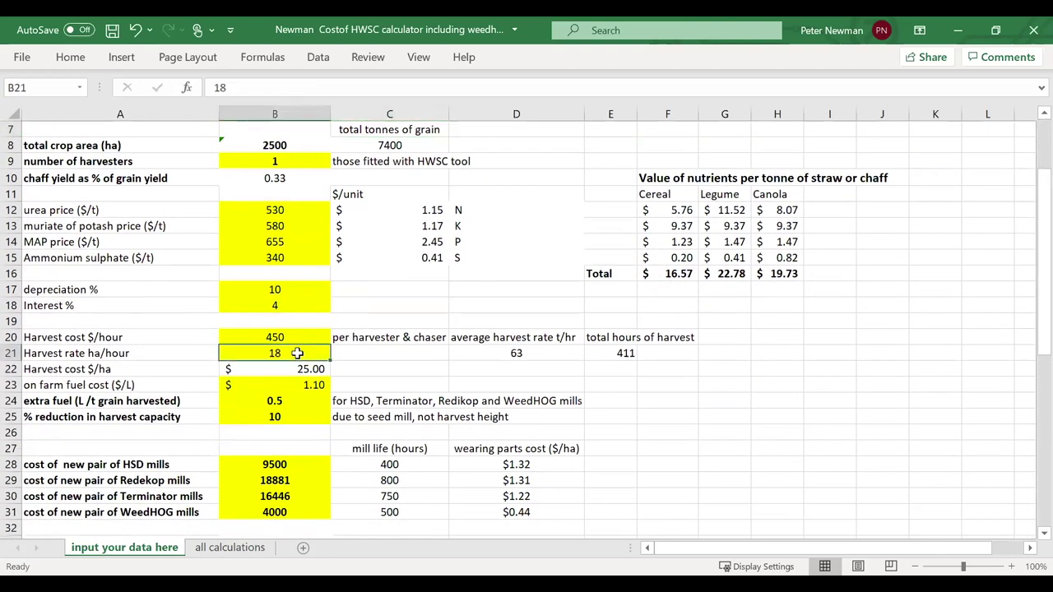
pyautogui.write('10')
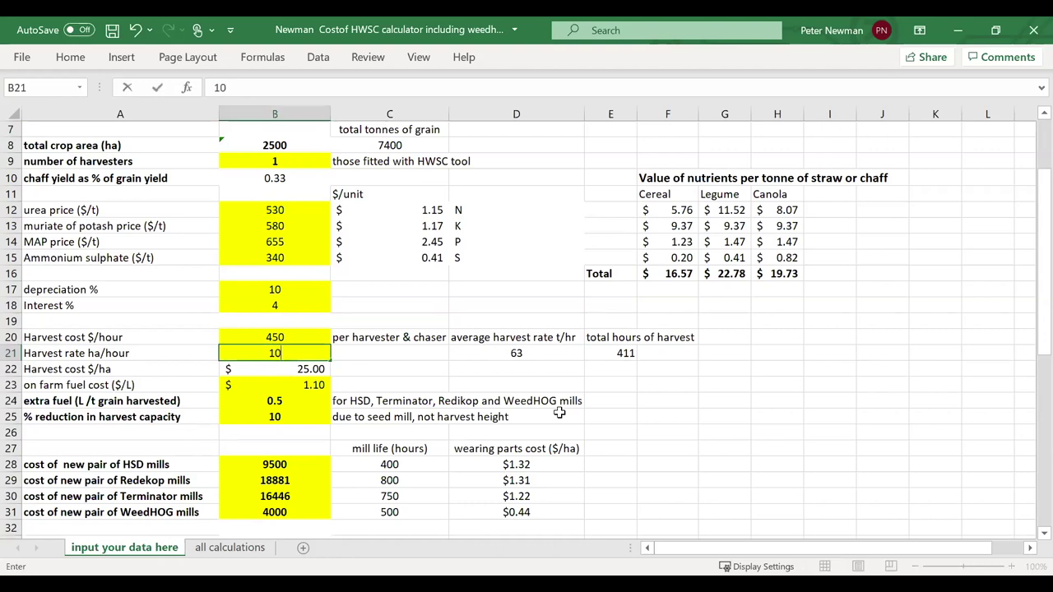
pyautogui.press('Return')
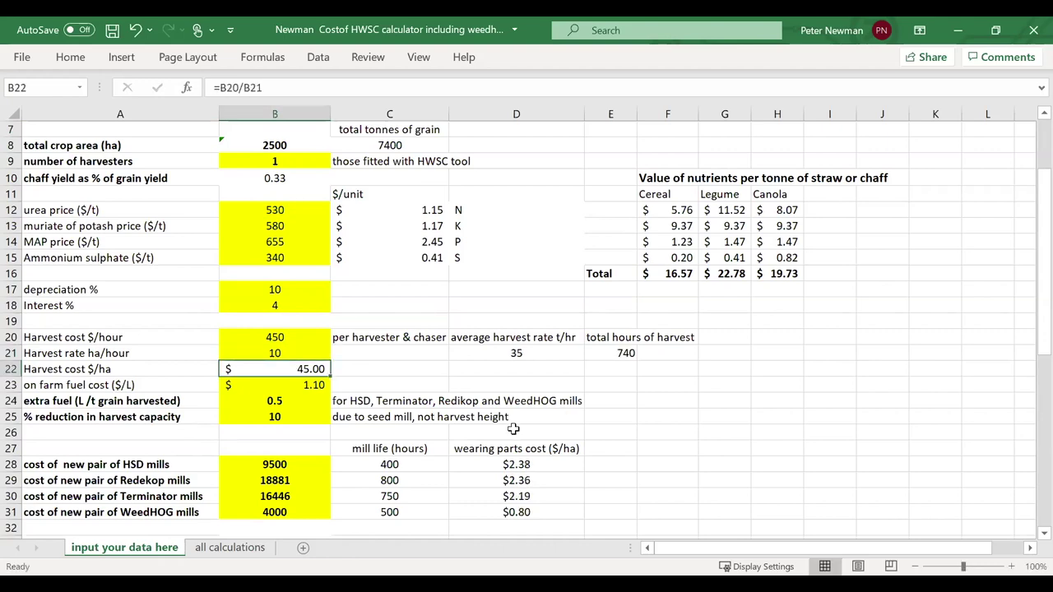
# Step: Set the extra fuel to 1 L/t of grain harvested and compare the tools' total cost per hectare, including narrow windrow burn, chaff cart and WeedHOG
pyautogui.scroll(-2, 303, 352)
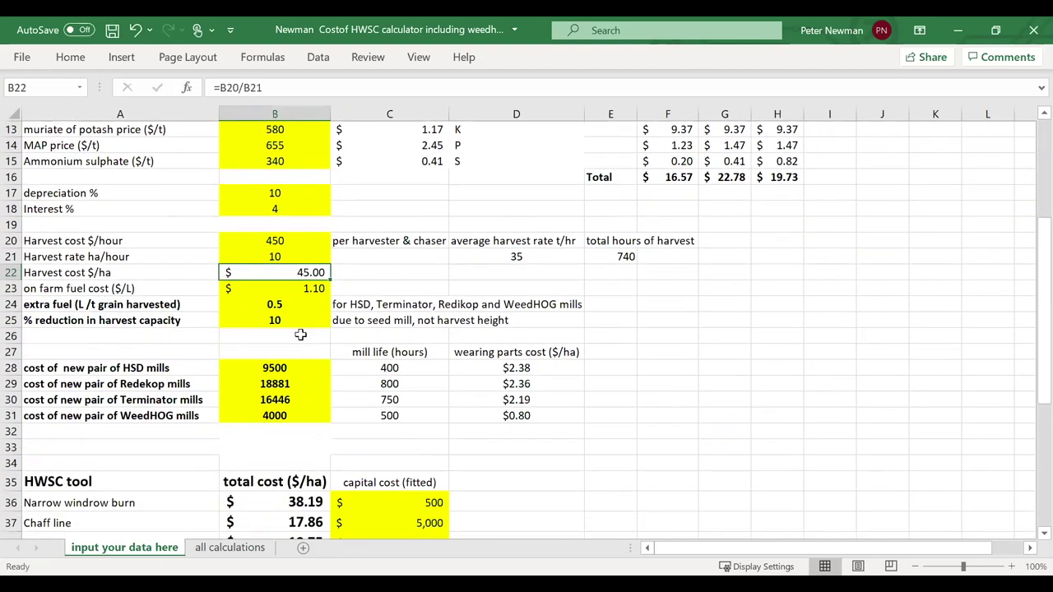
pyautogui.click(286, 307)
pyautogui.write('1')
pyautogui.press('Return')
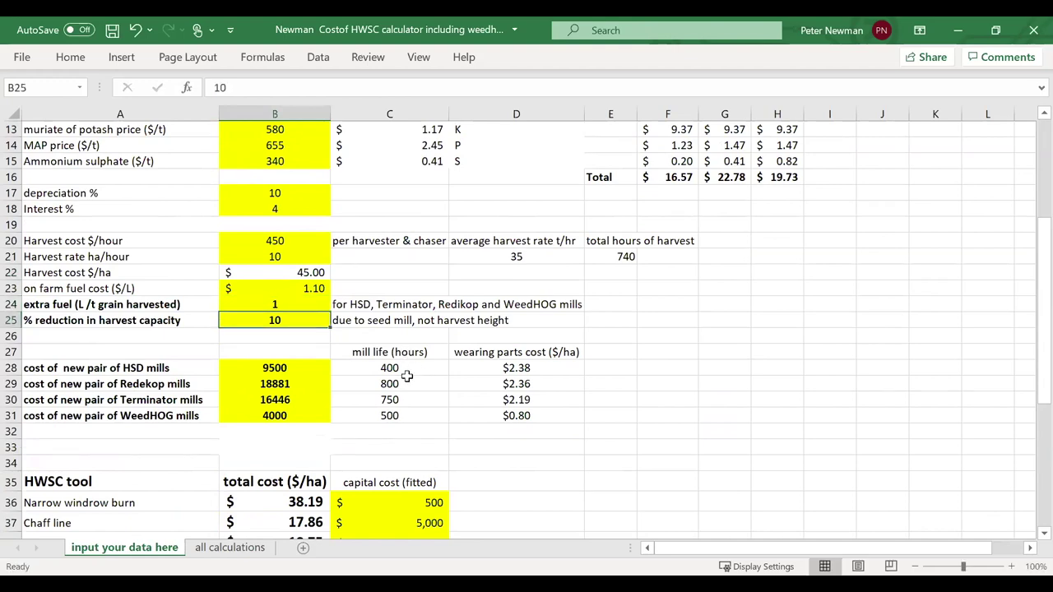
pyautogui.scroll(-4, 407, 376)
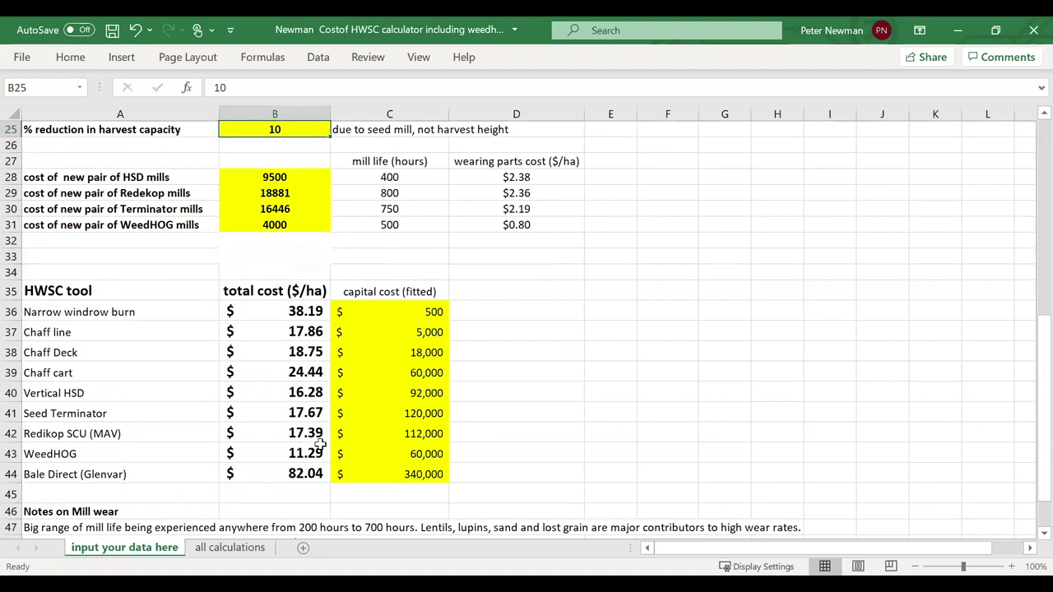
pyautogui.click(319, 314)
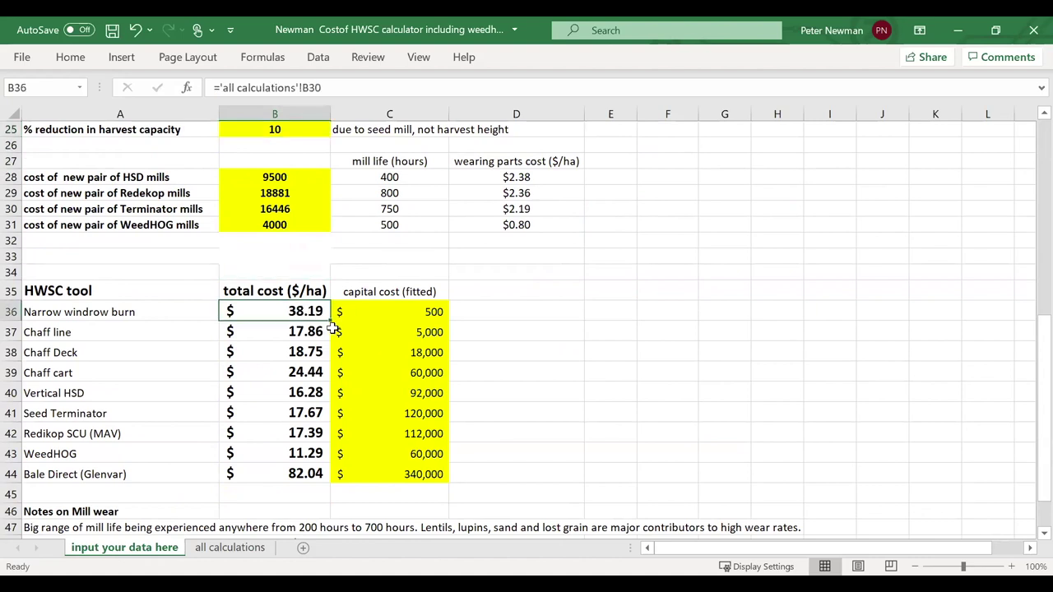
pyautogui.click(310, 372)
pyautogui.click(318, 454)
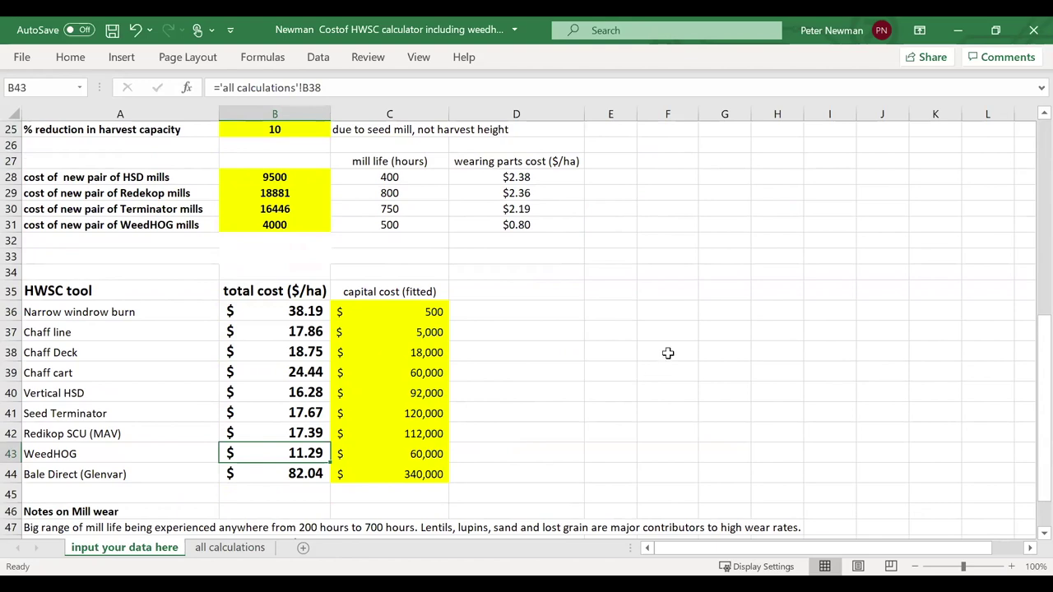
# Step: Change the cereal crop's area to 1000 ha and its yield to 4 t/ha
pyautogui.scroll(8, 675, 346)
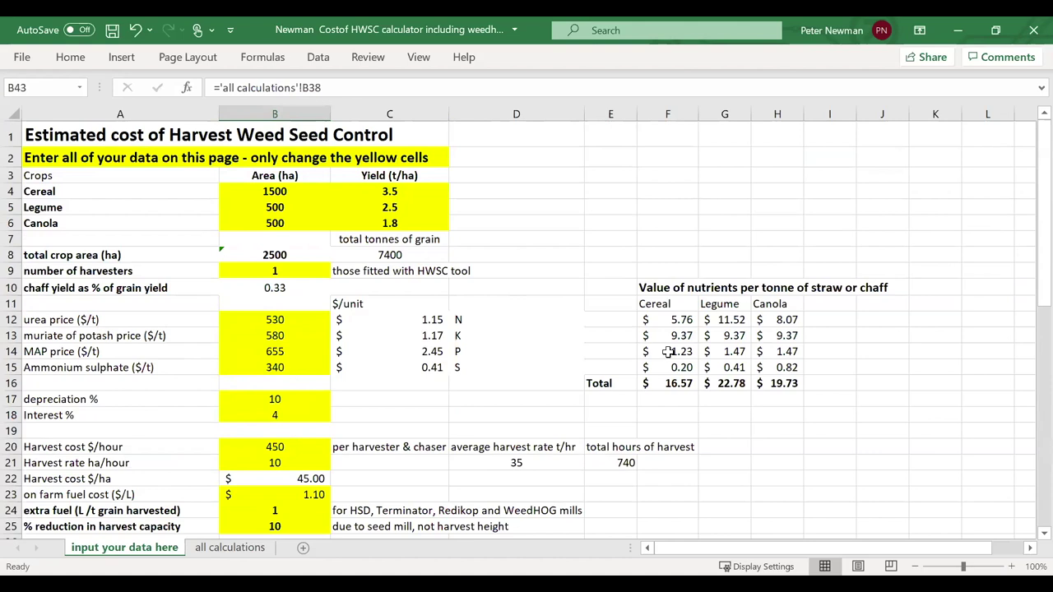
pyautogui.click(306, 192)
pyautogui.write('1000')
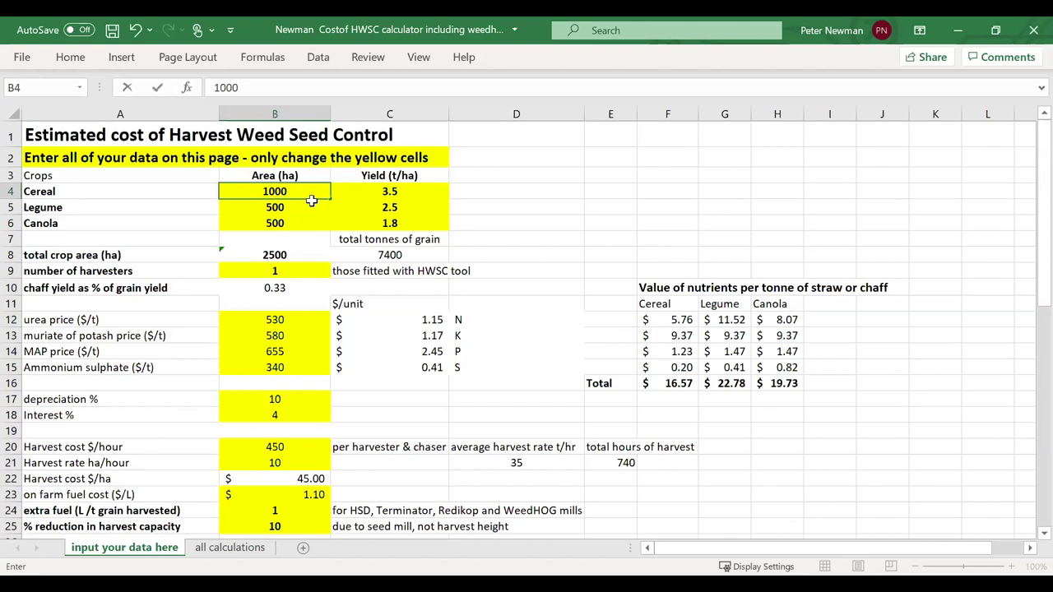
pyautogui.press('Tab')
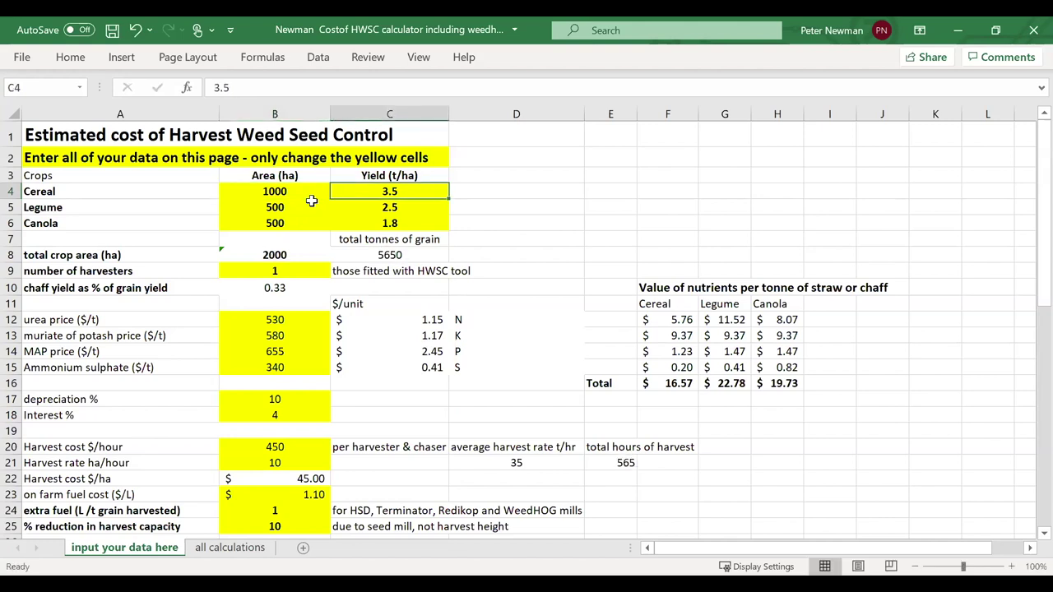
pyautogui.write('4')
pyautogui.press('Return')
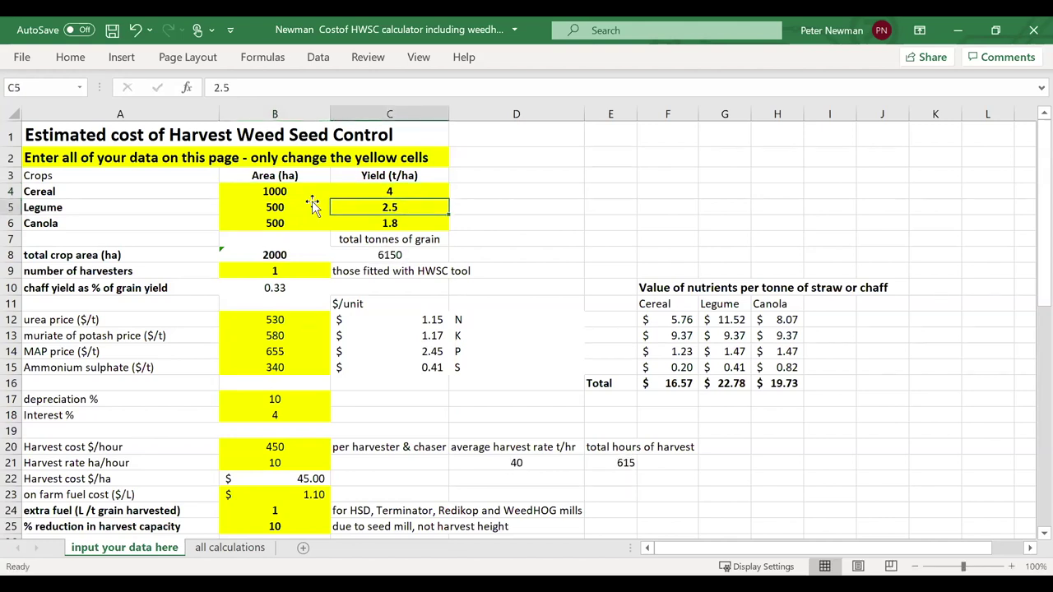
# Step: Set the legume crop's area to 800 ha
pyautogui.click(313, 206)
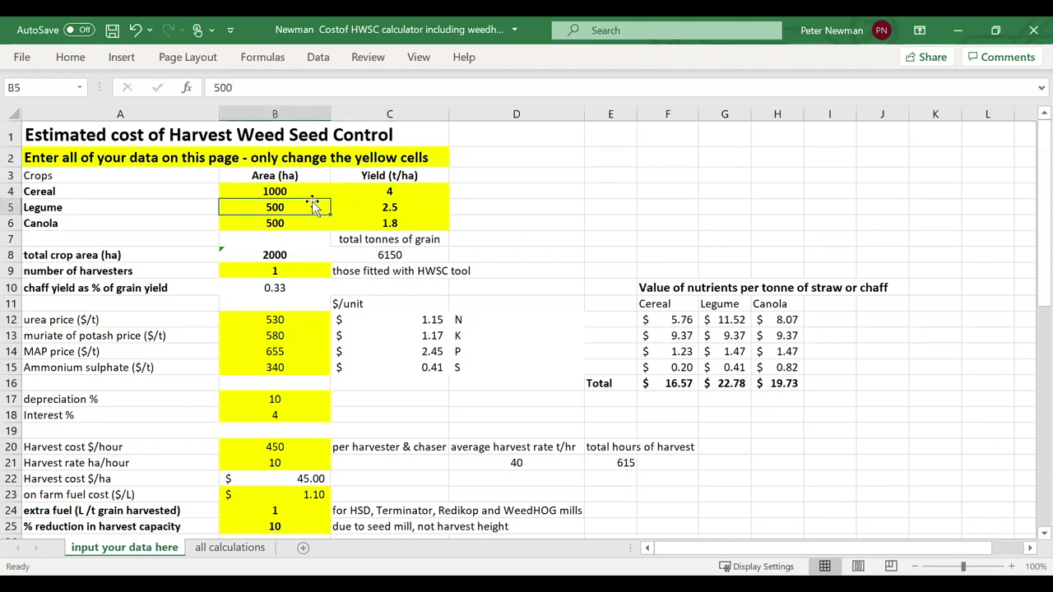
pyautogui.write('800')
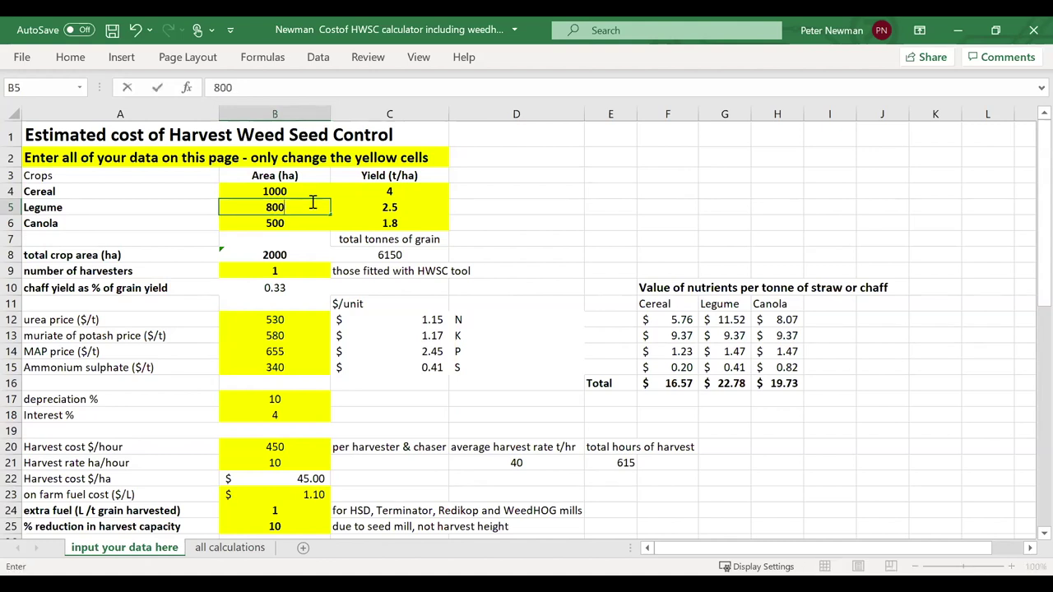
pyautogui.press('Tab')
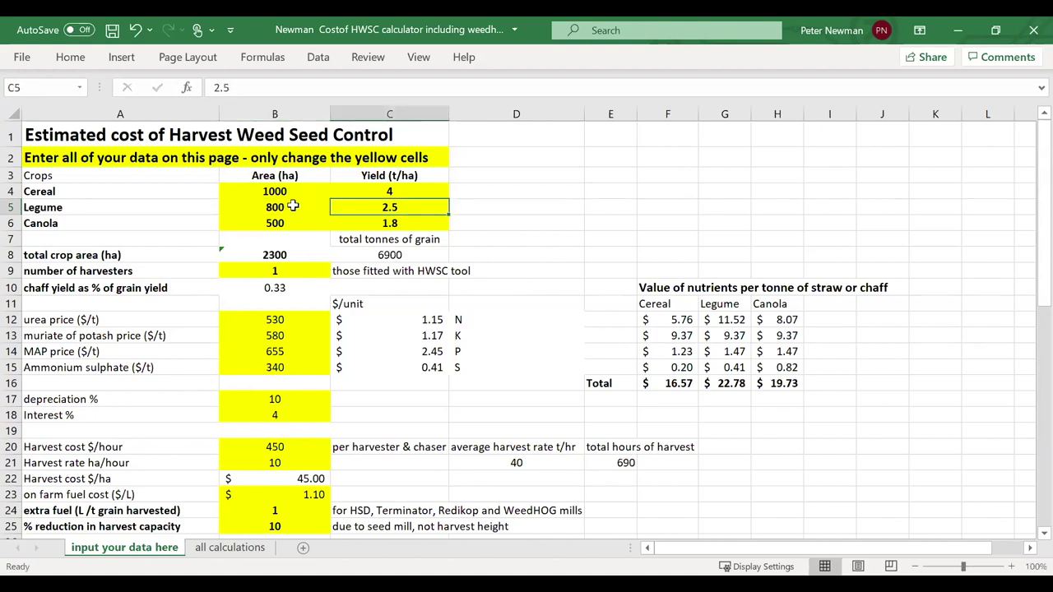
# Step: Enter a canola yield of 2.5 t/ha and revise it to 2 t/ha
pyautogui.click(292, 222)
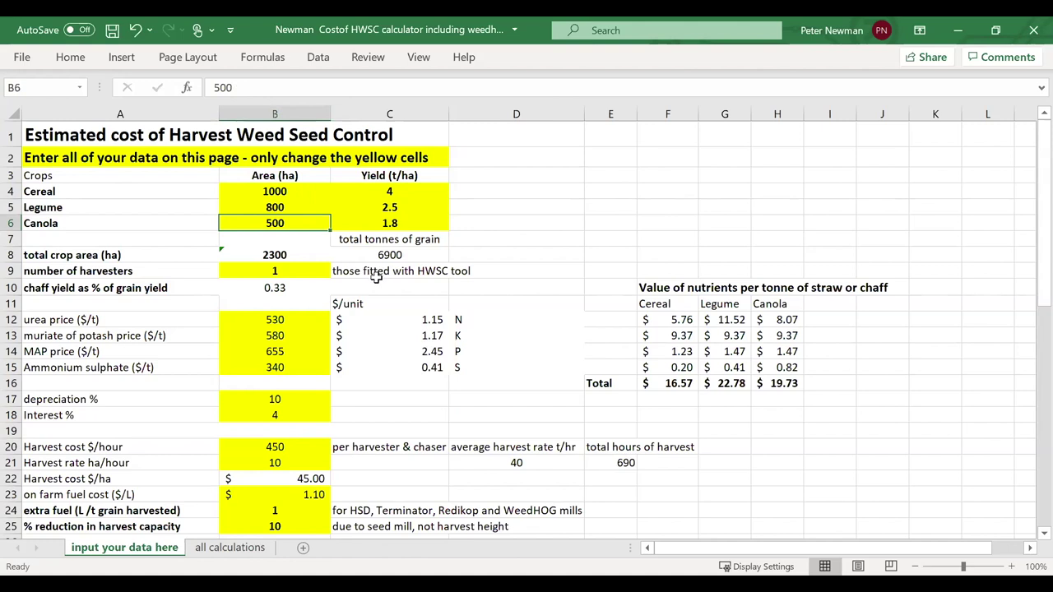
pyautogui.click(392, 224)
pyautogui.write('2.5')
pyautogui.press('Return')
pyautogui.click(400, 222)
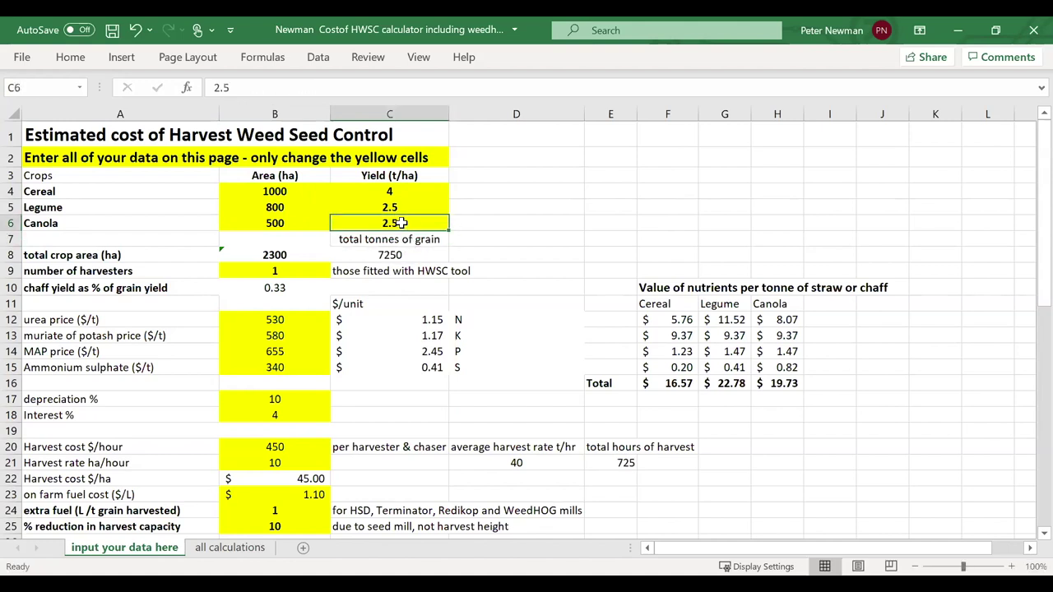
pyautogui.write('2')
pyautogui.press('Return')
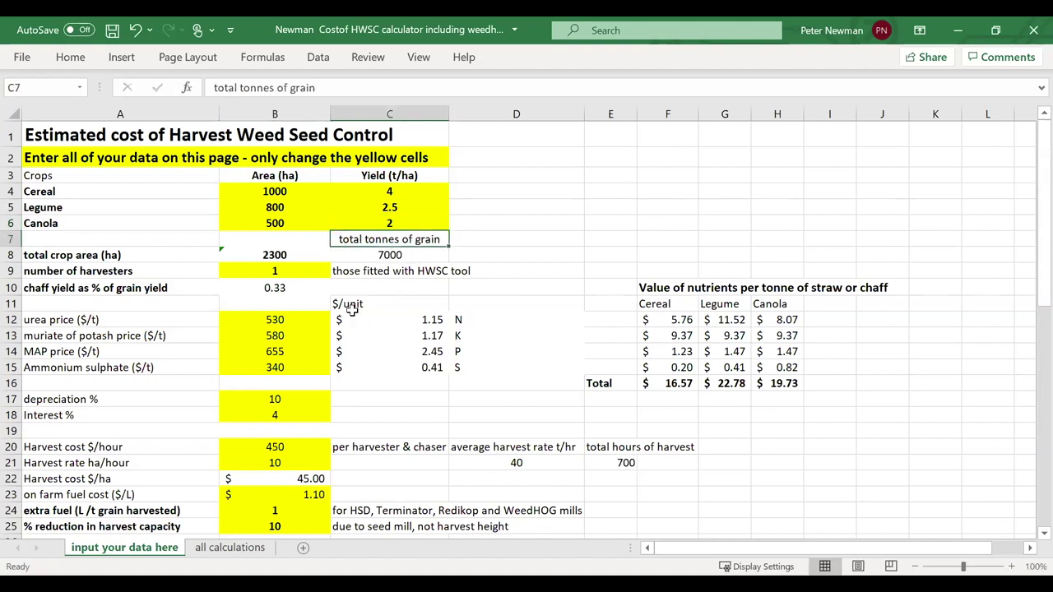
# Step: Lower the harvest rate to 8 ha/hour
pyautogui.scroll(-2, 351, 306)
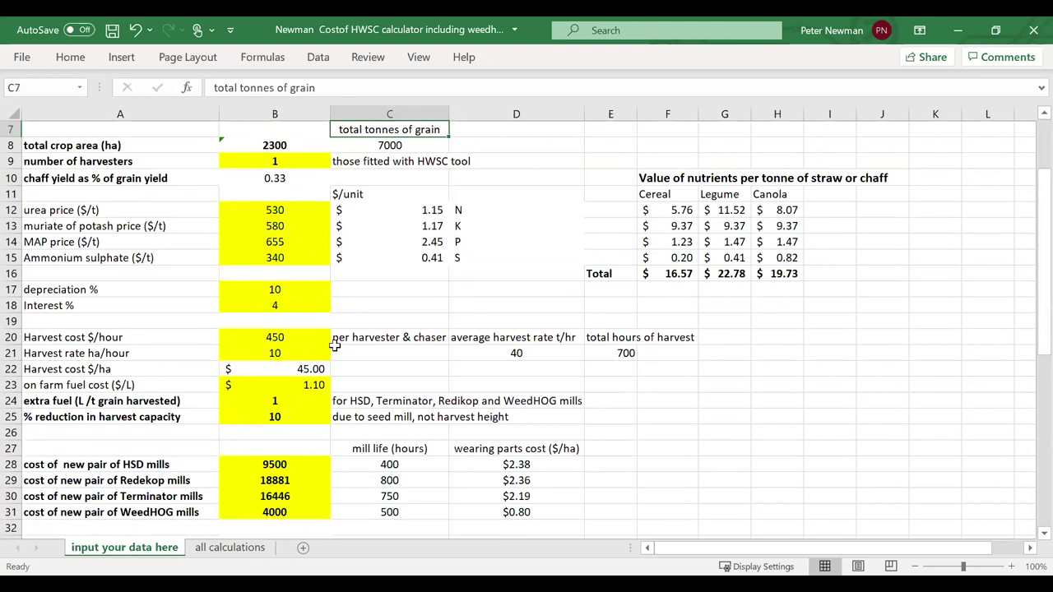
pyautogui.click(289, 355)
pyautogui.write('8')
pyautogui.press('Return')
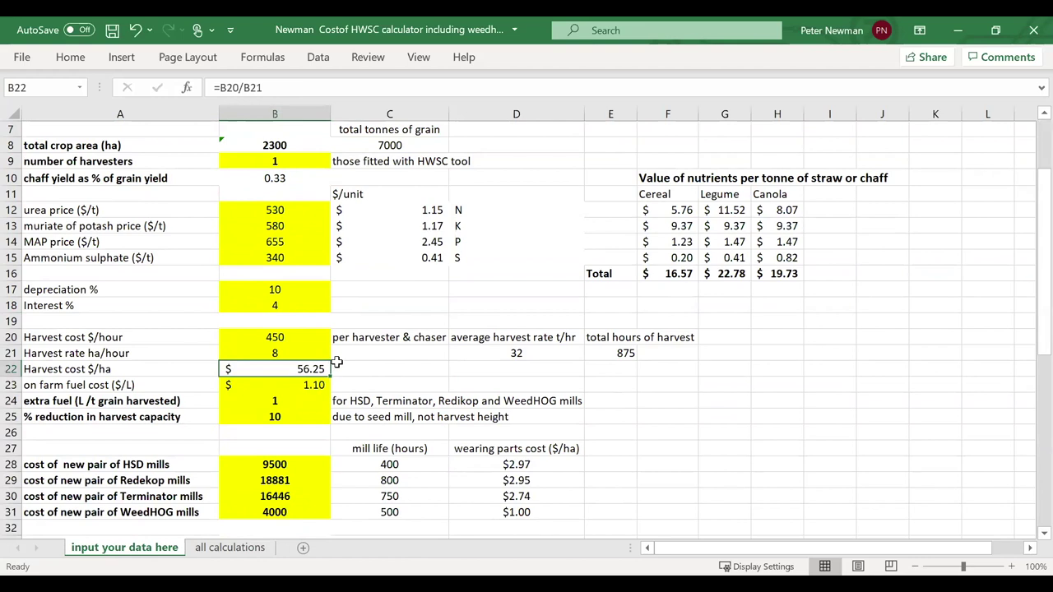
# Step: Set the extra fuel to 1.5 L/t of grain harvested and the reduction in harvest capacity to 20%
pyautogui.click(277, 403)
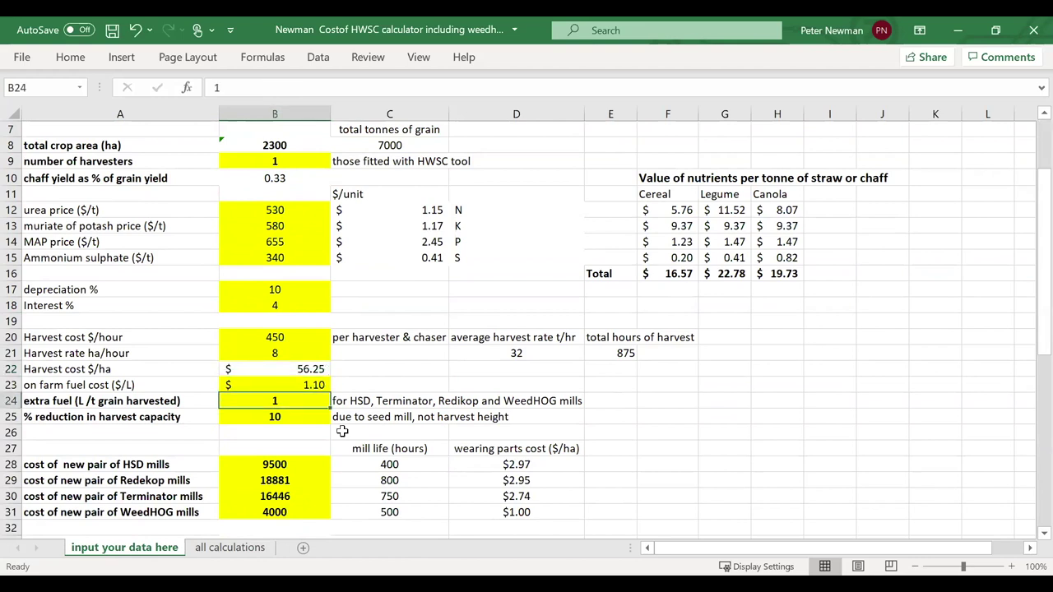
pyautogui.write('1.5')
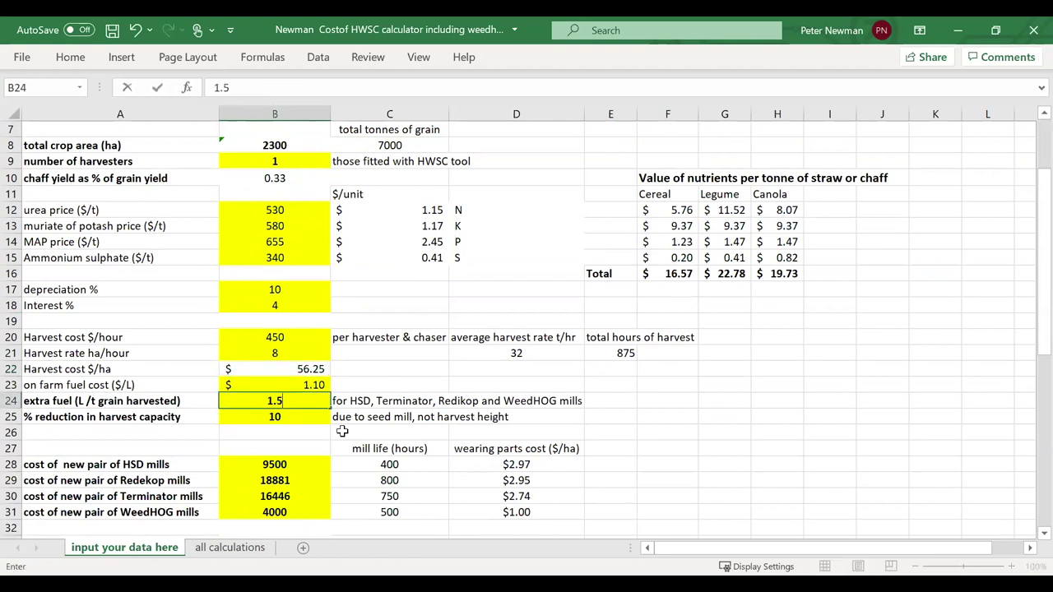
pyautogui.press('Return')
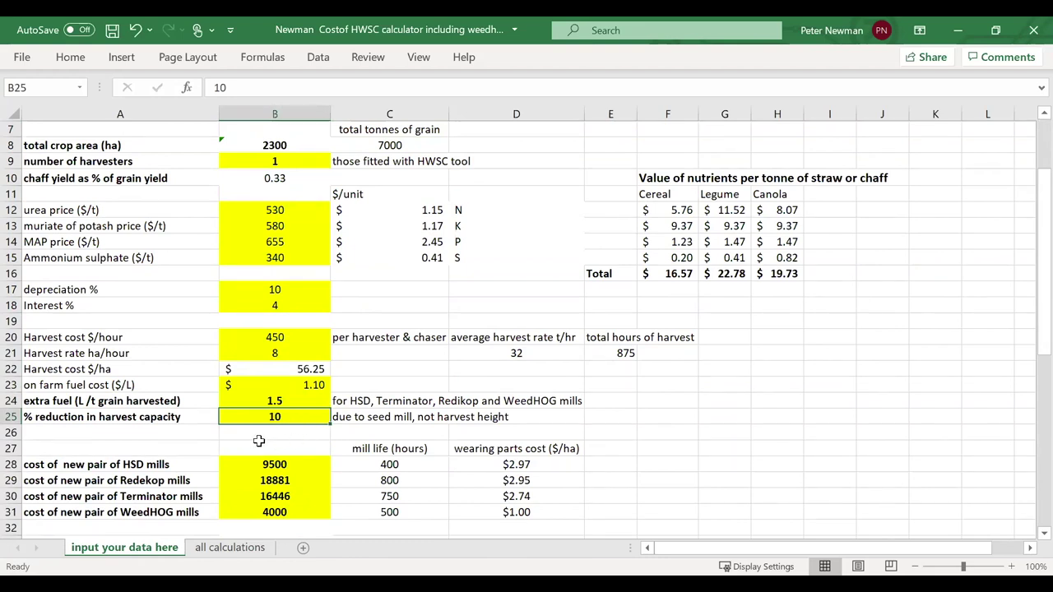
pyautogui.write('20')
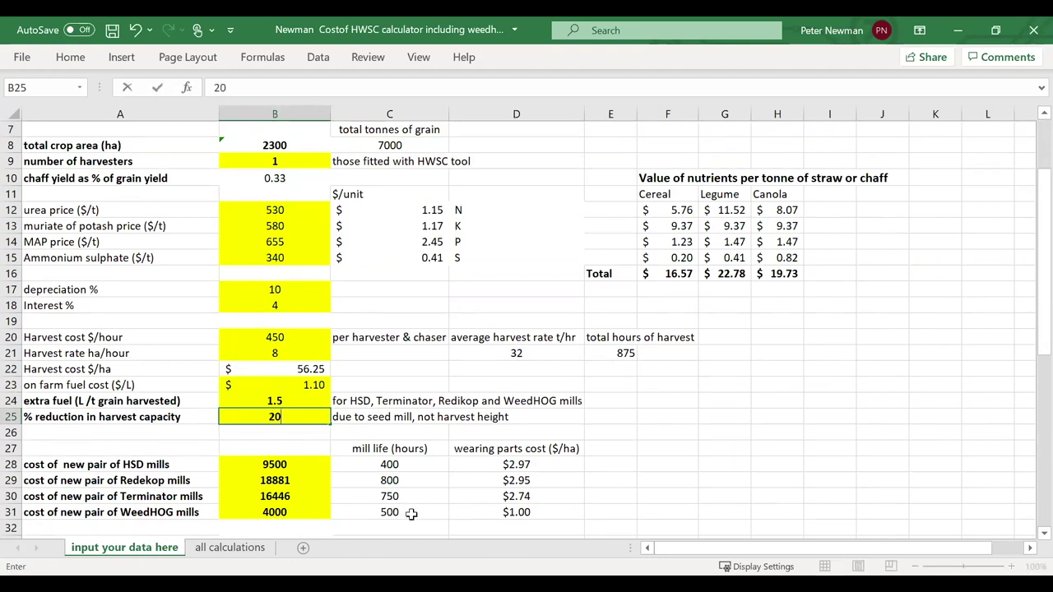
pyautogui.press('Return')
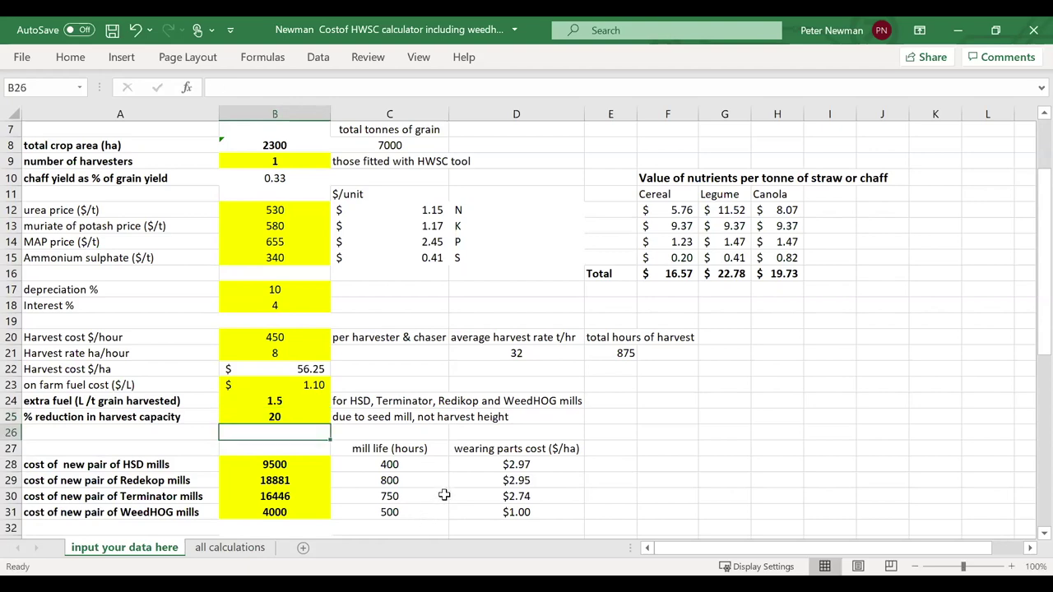
# Step: Set the mill life to 200 hours for HSD, 400 for Redekop, 375 for Terminator and 250 for WeedHOG mills
pyautogui.scroll(-2, 443, 497)
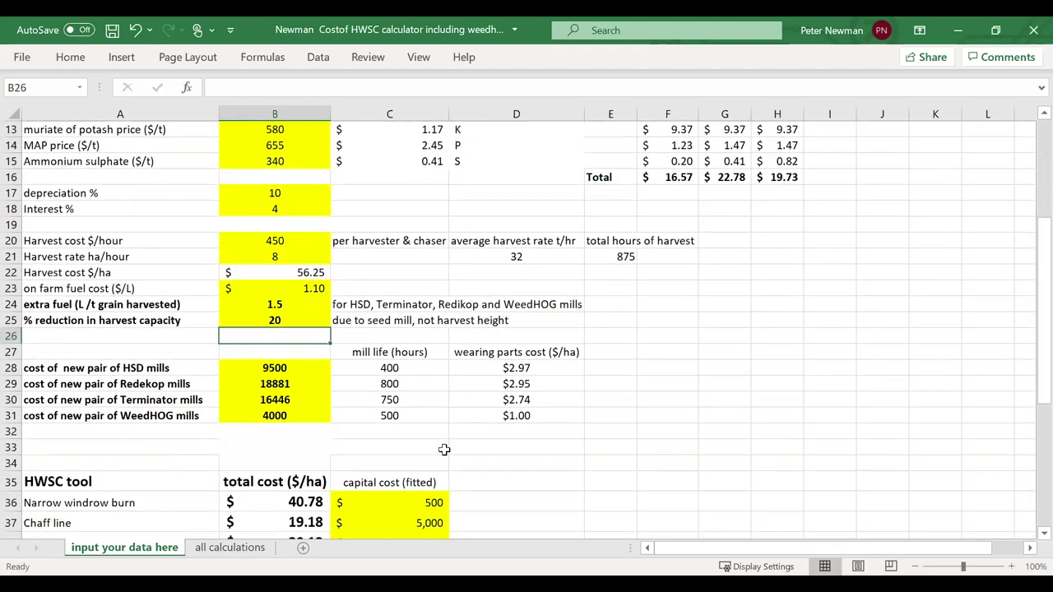
pyautogui.click(425, 369)
pyautogui.write('200')
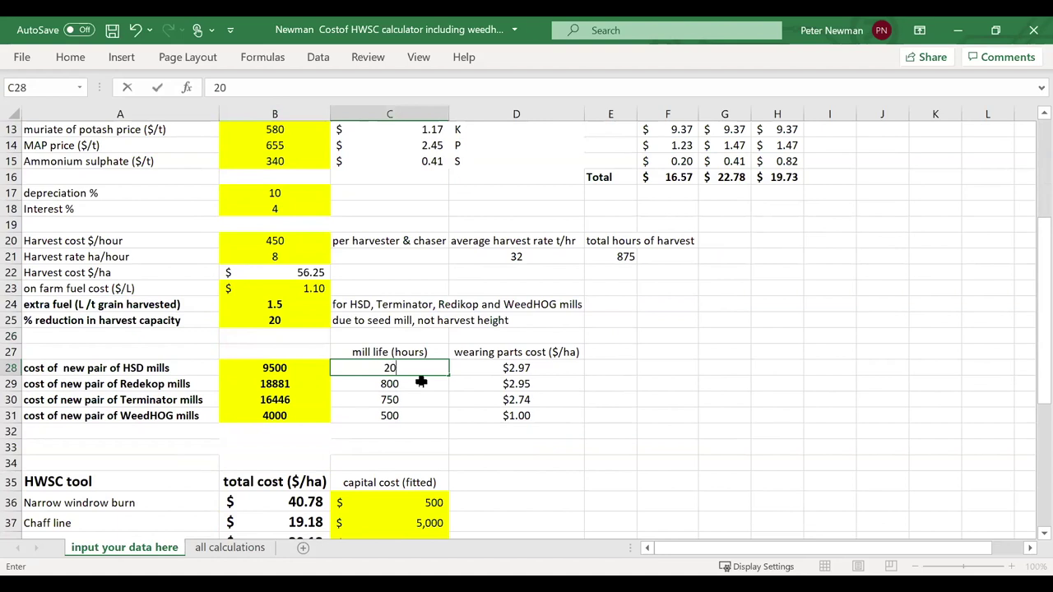
pyautogui.click(420, 381)
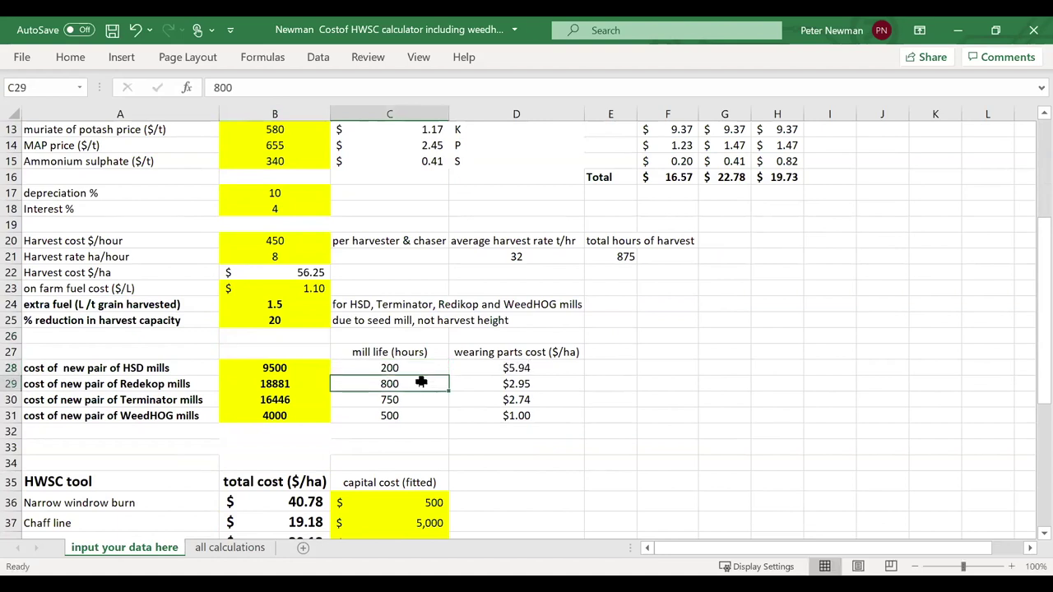
pyautogui.write('400')
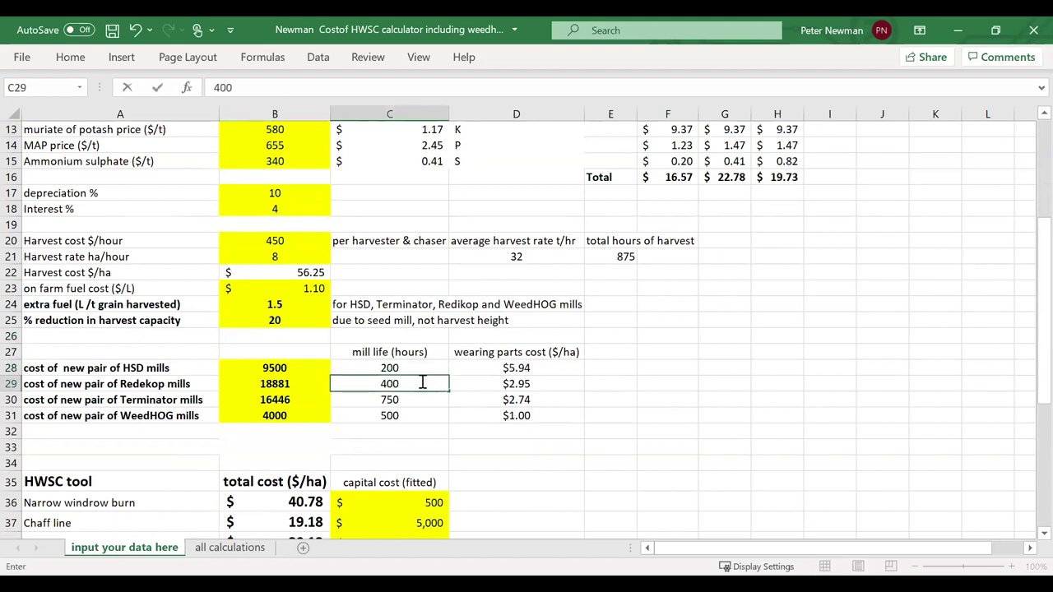
pyautogui.press('Return')
pyautogui.write('375')
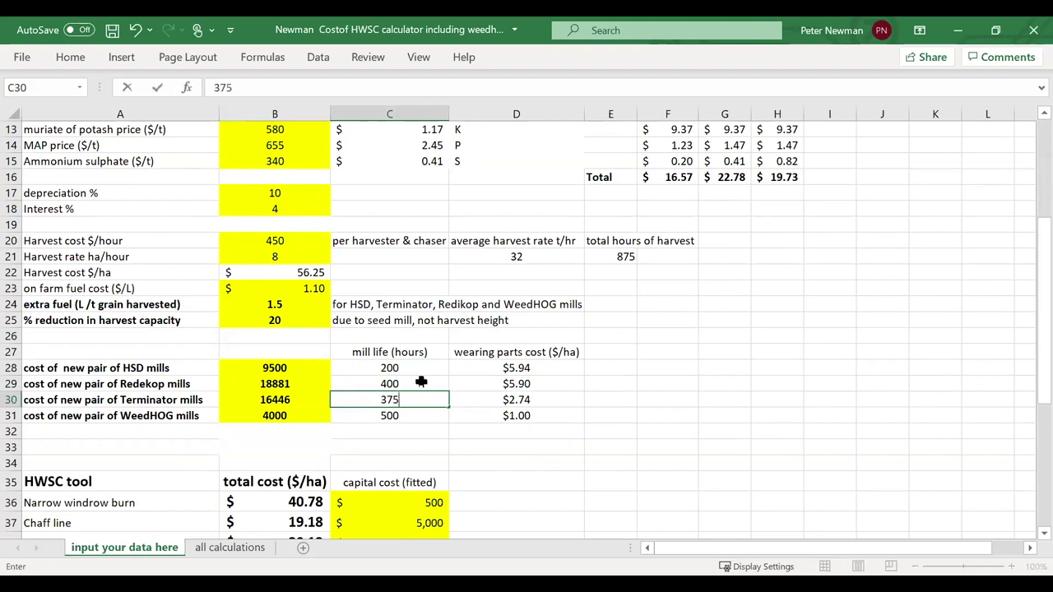
pyautogui.press('Return')
pyautogui.write('250')
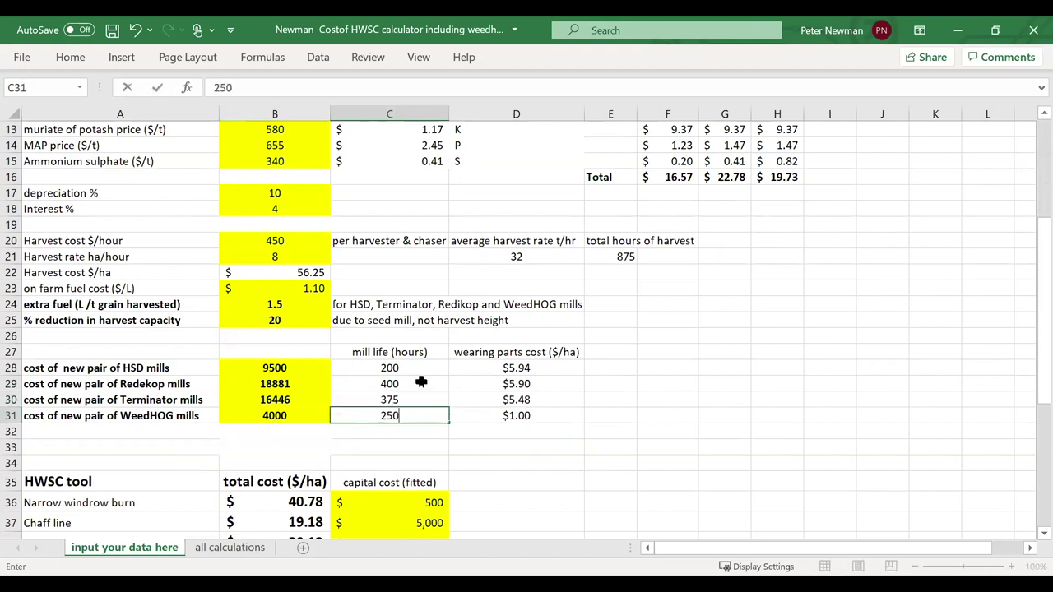
pyautogui.press('Return')
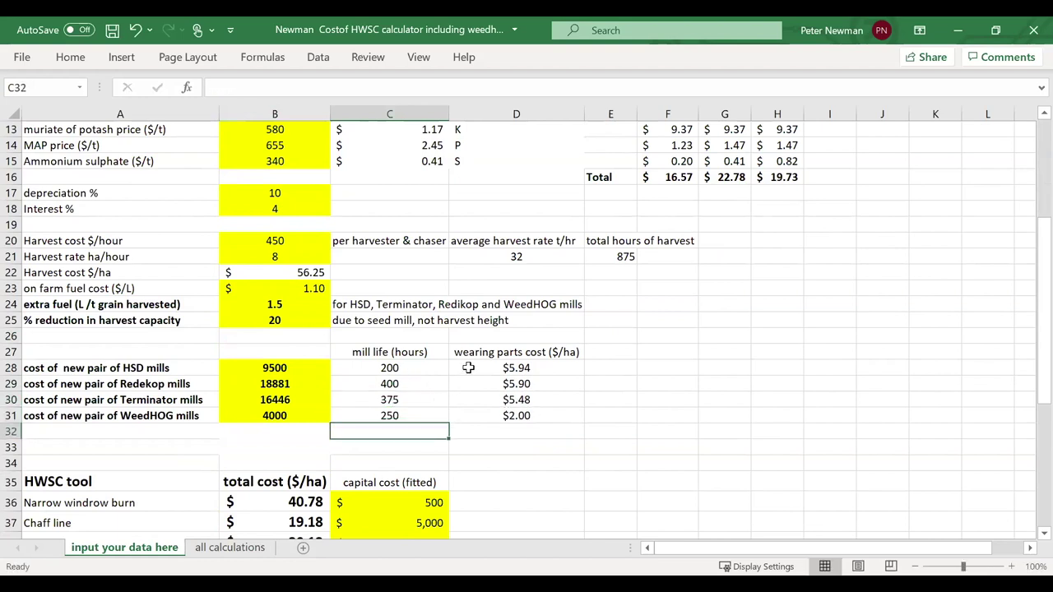
# Step: Review the total cost per hectare of the HWSC tools against the mill life and harvest capacity reduction inputs
pyautogui.scroll(-1, 488, 360)
pyautogui.scroll(-3, 488, 360)
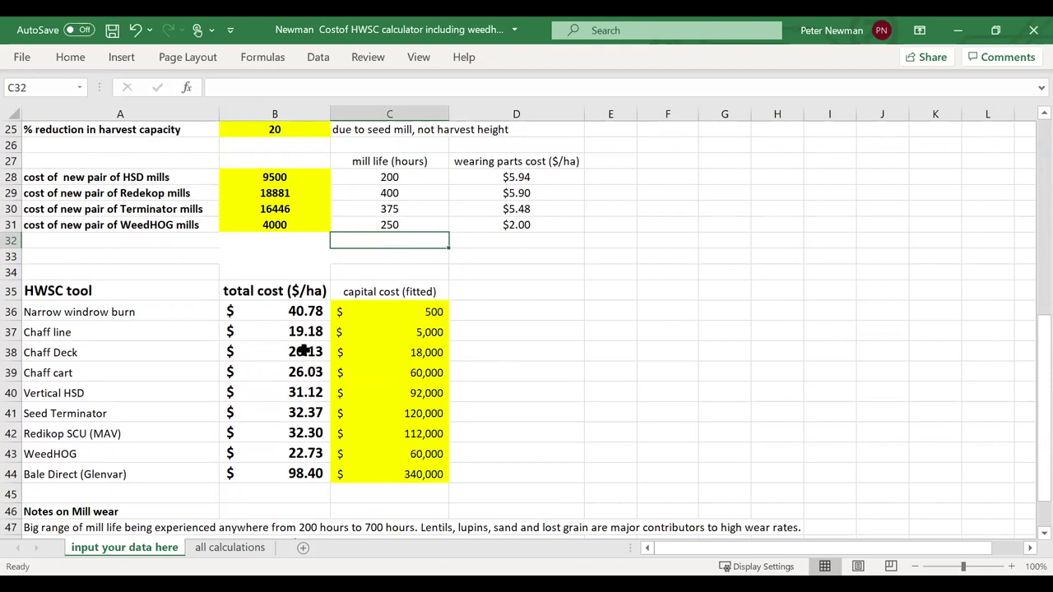
pyautogui.scroll(1, 329, 224)
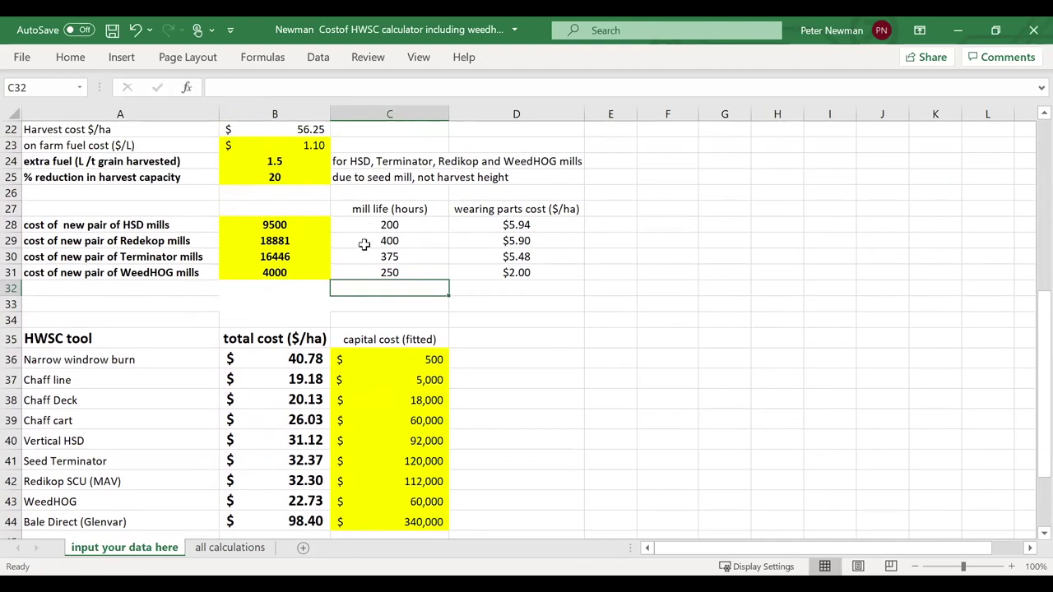
pyautogui.click(285, 178)
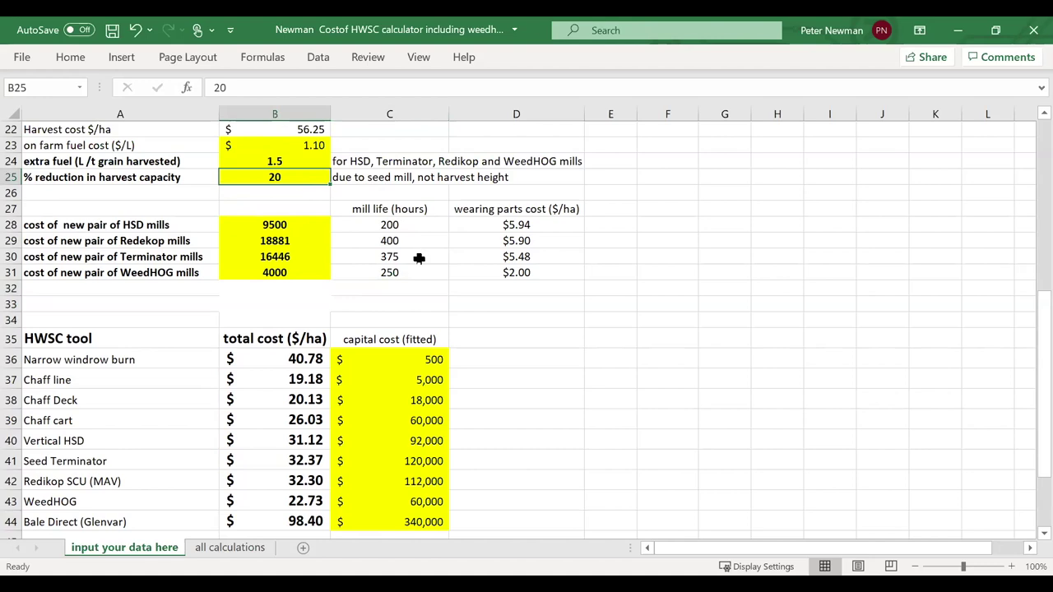
# Step: Examine the crop, nutrient, harvest and mill inputs alongside each HWSC tool's total cost per hectare, including the chaff line cost
pyautogui.scroll(-2, 440, 327)
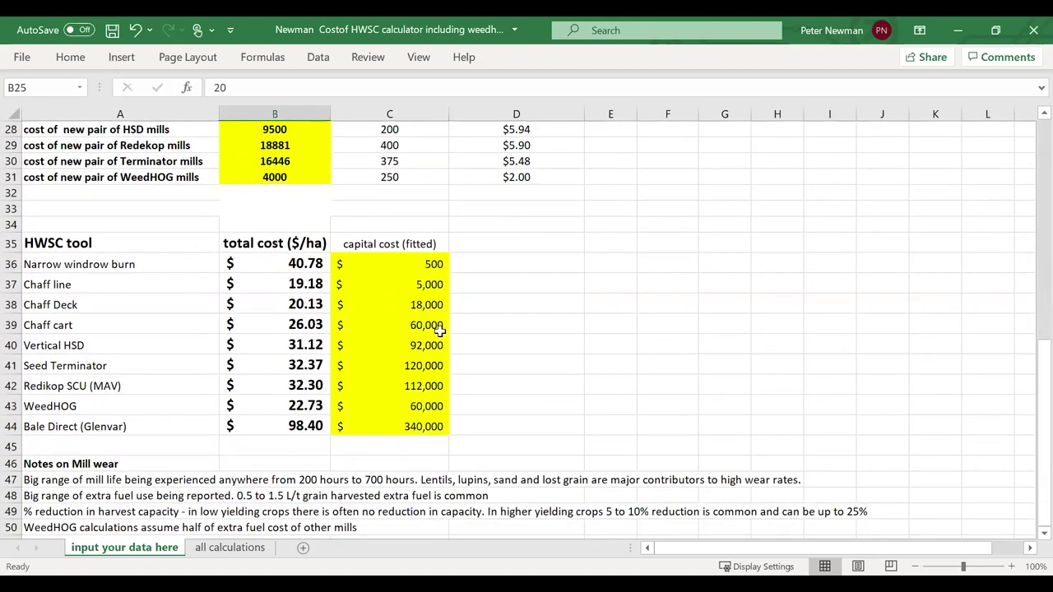
pyautogui.scroll(2, 440, 329)
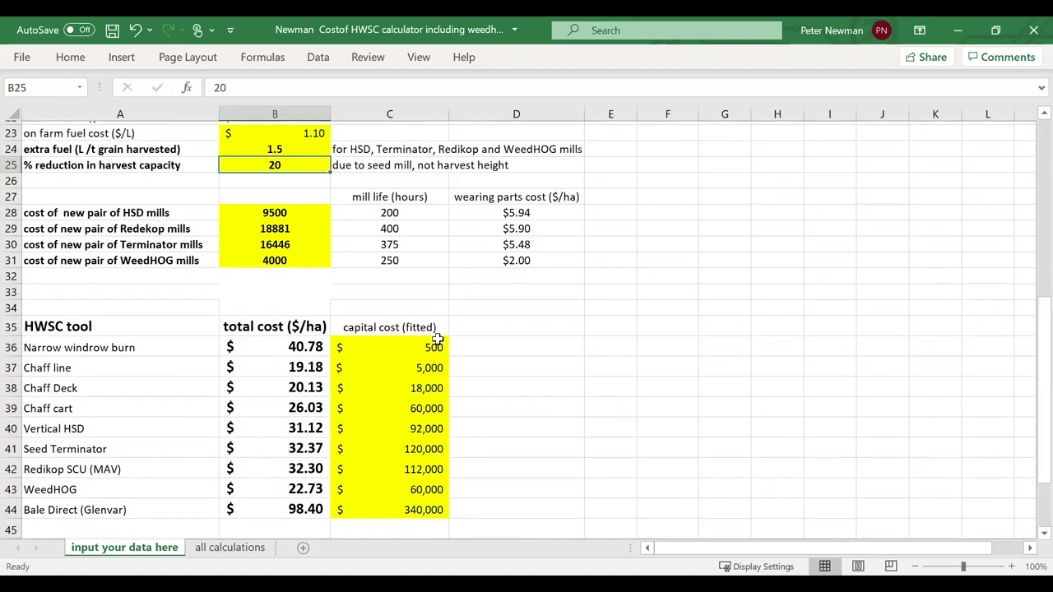
pyautogui.scroll(3, 437, 339)
pyautogui.scroll(5, 440, 346)
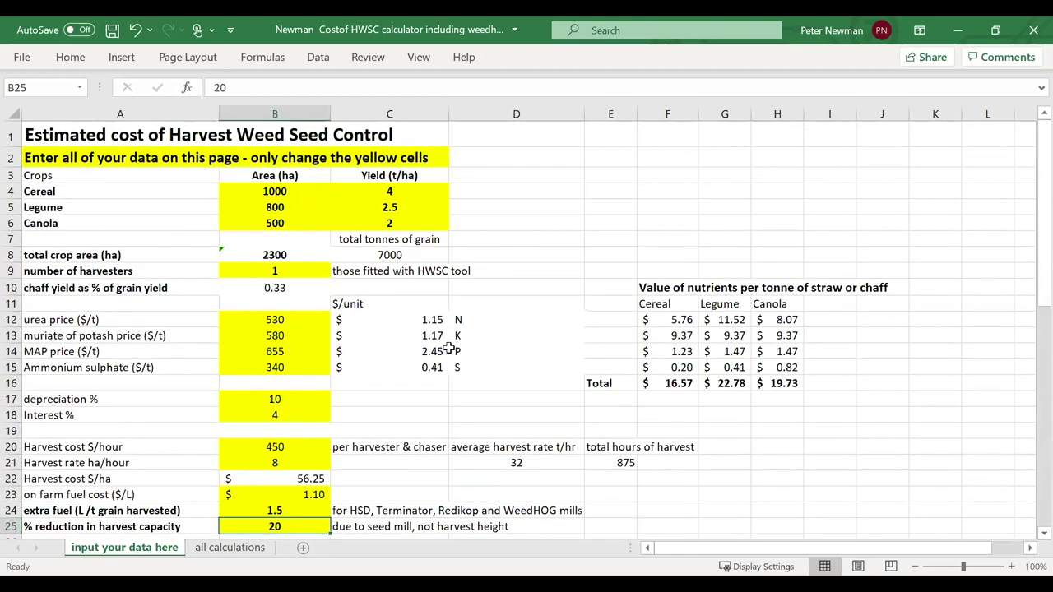
pyautogui.scroll(-3, 449, 347)
pyautogui.scroll(3, 520, 163)
pyautogui.scroll(-7, 603, 211)
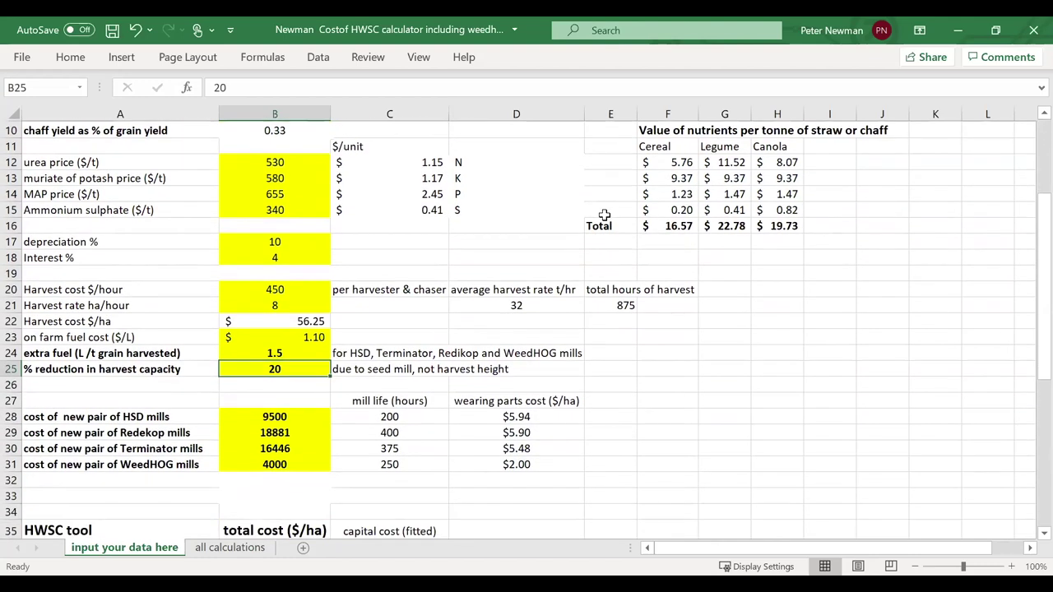
pyautogui.scroll(-3, 604, 214)
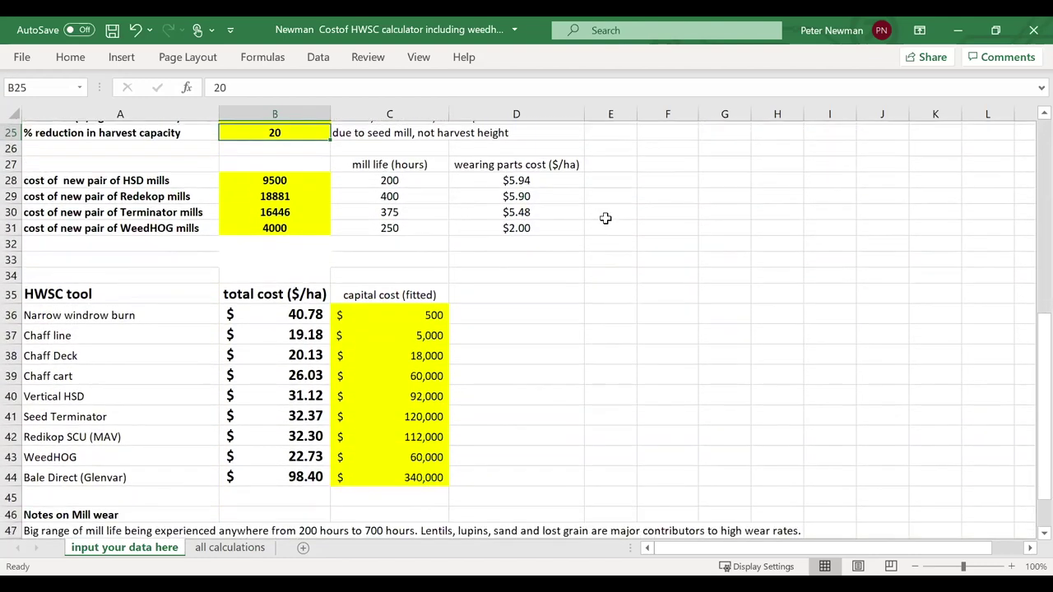
pyautogui.click(310, 284)
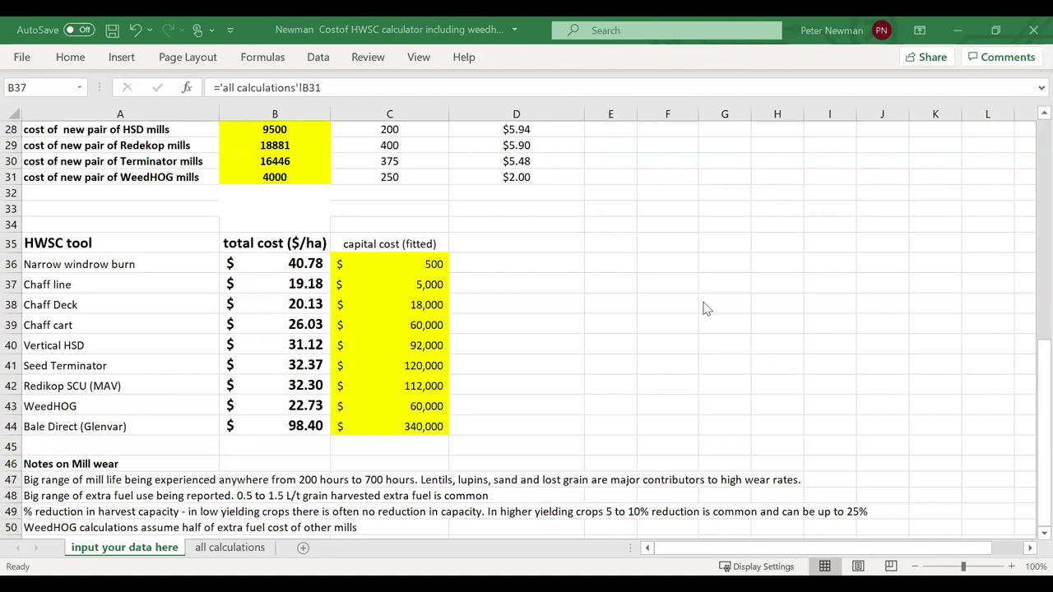
# Step: Switch to the WeedSmart webinar presentation in PowerPoint
pyautogui.hotkey('alt', 'Tab')
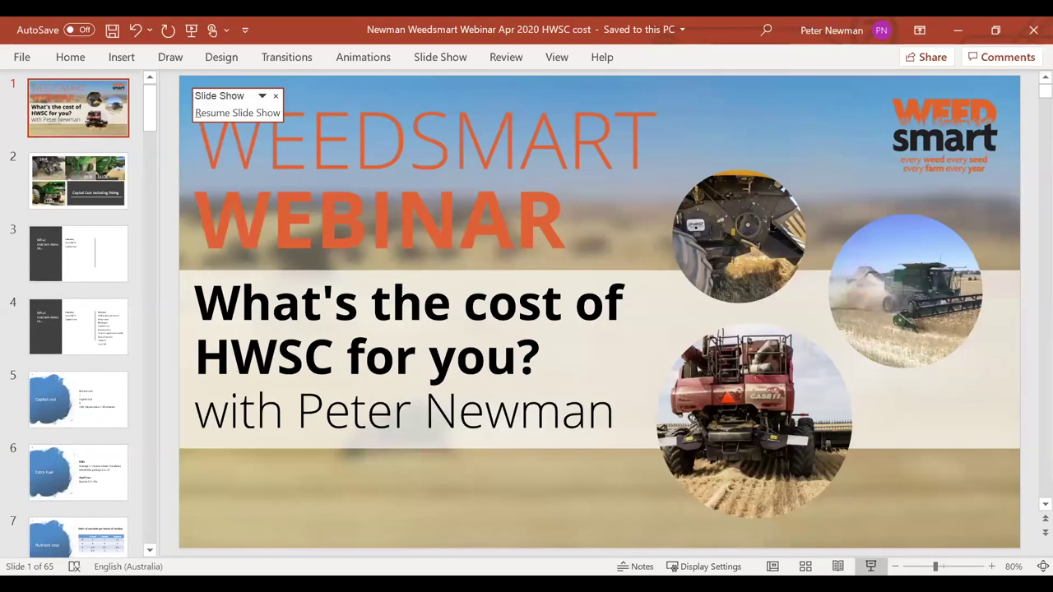